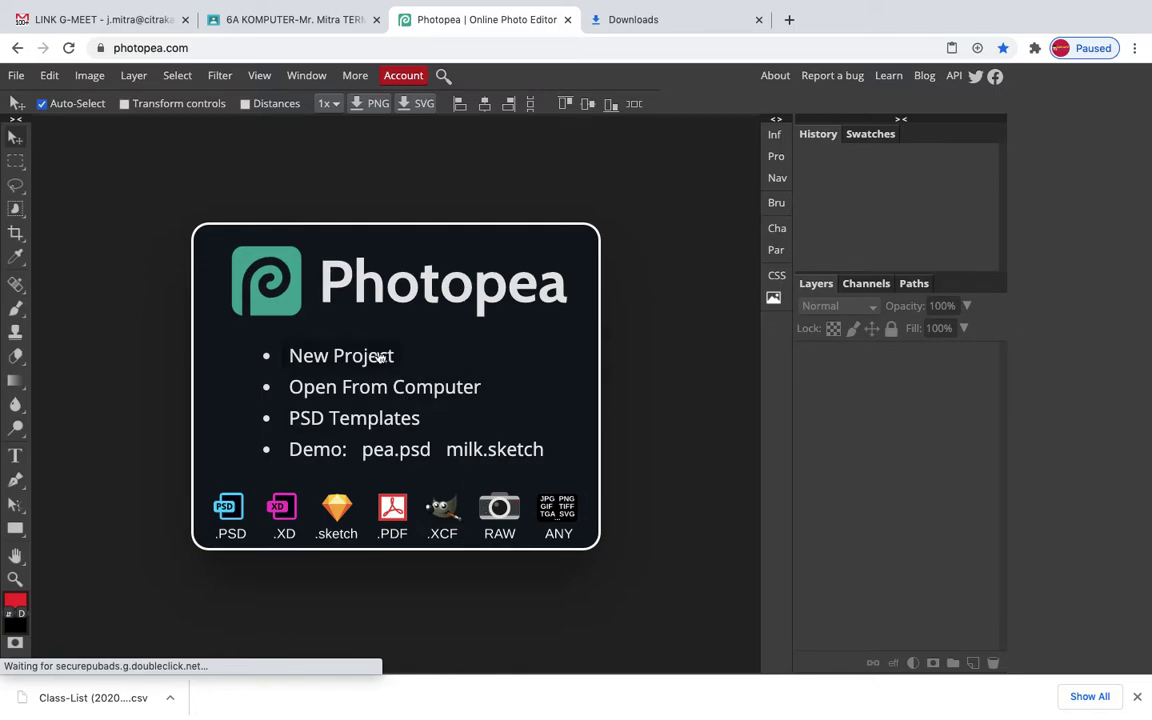
- Create a new 1080 x 1080 px project with a white background
click(18, 77)
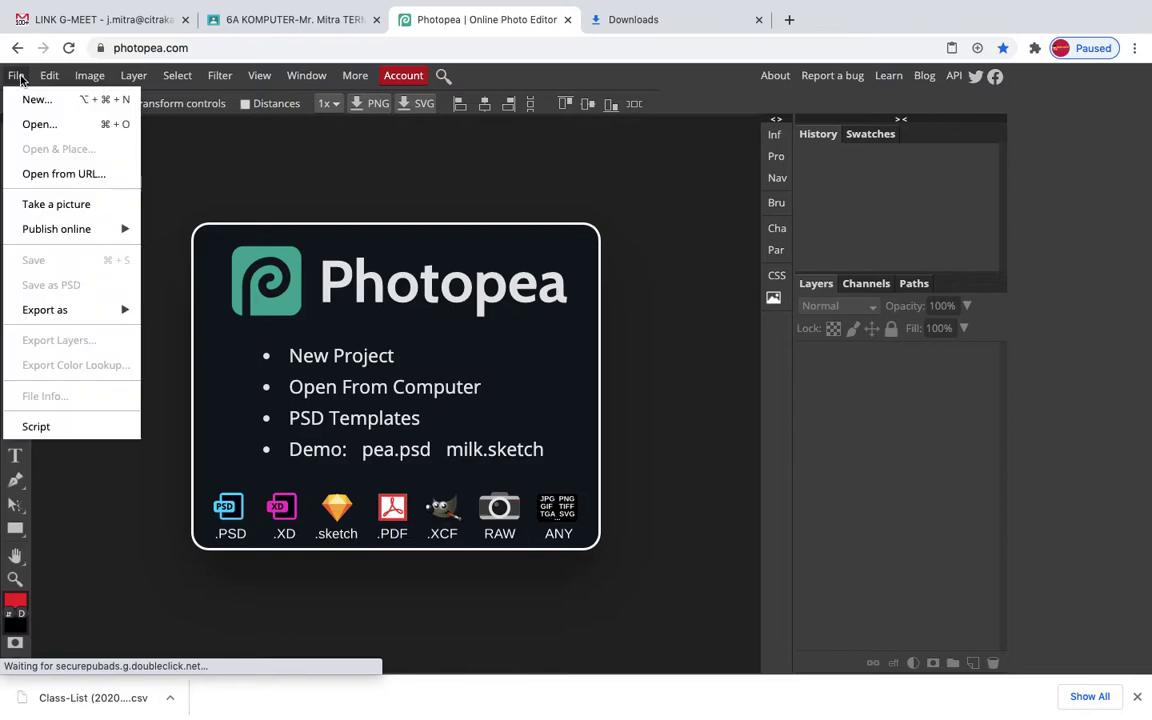
click(36, 100)
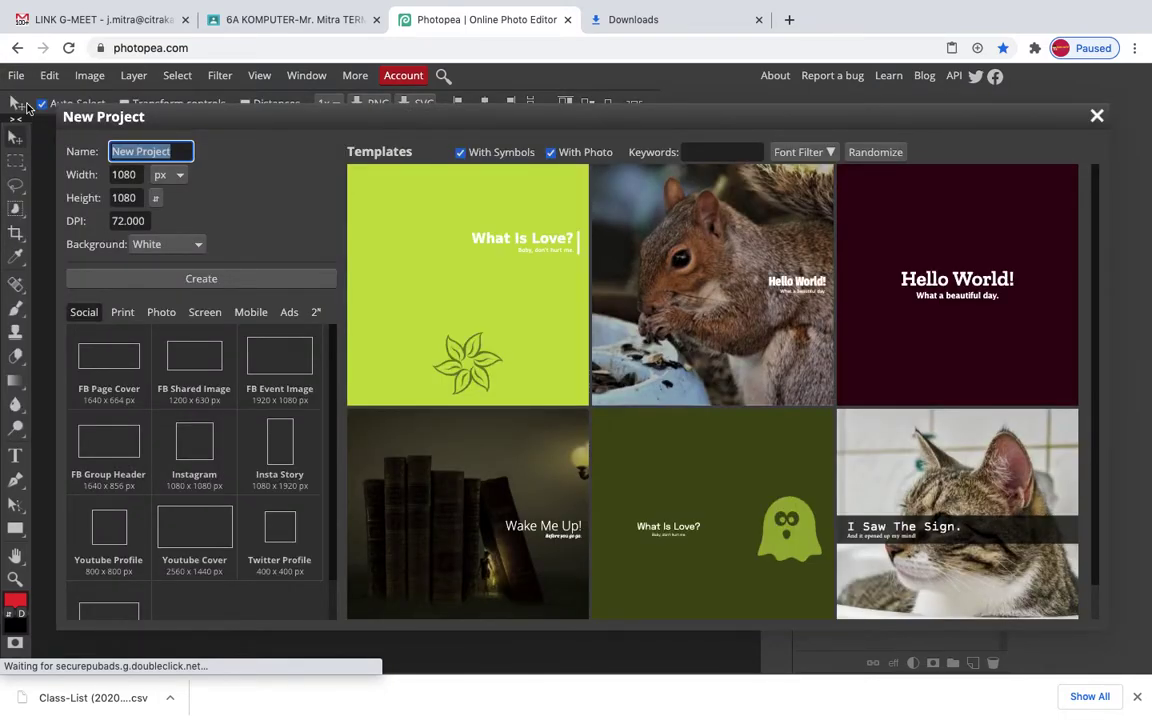
click(84, 311)
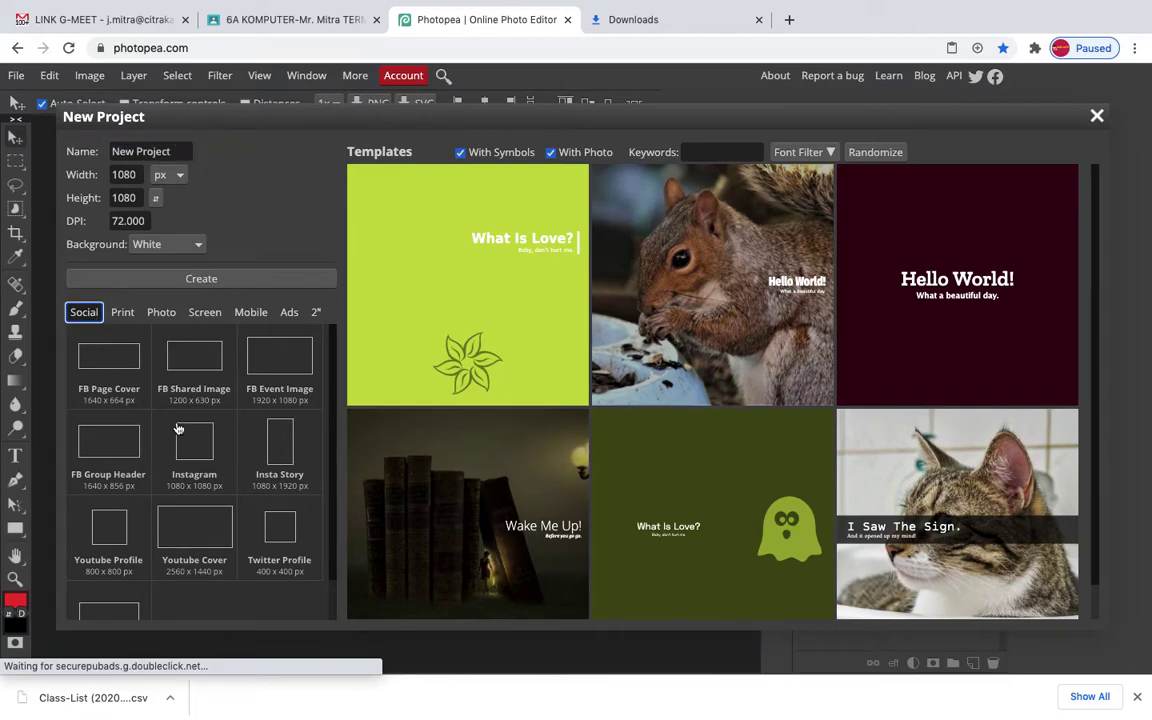
click(200, 283)
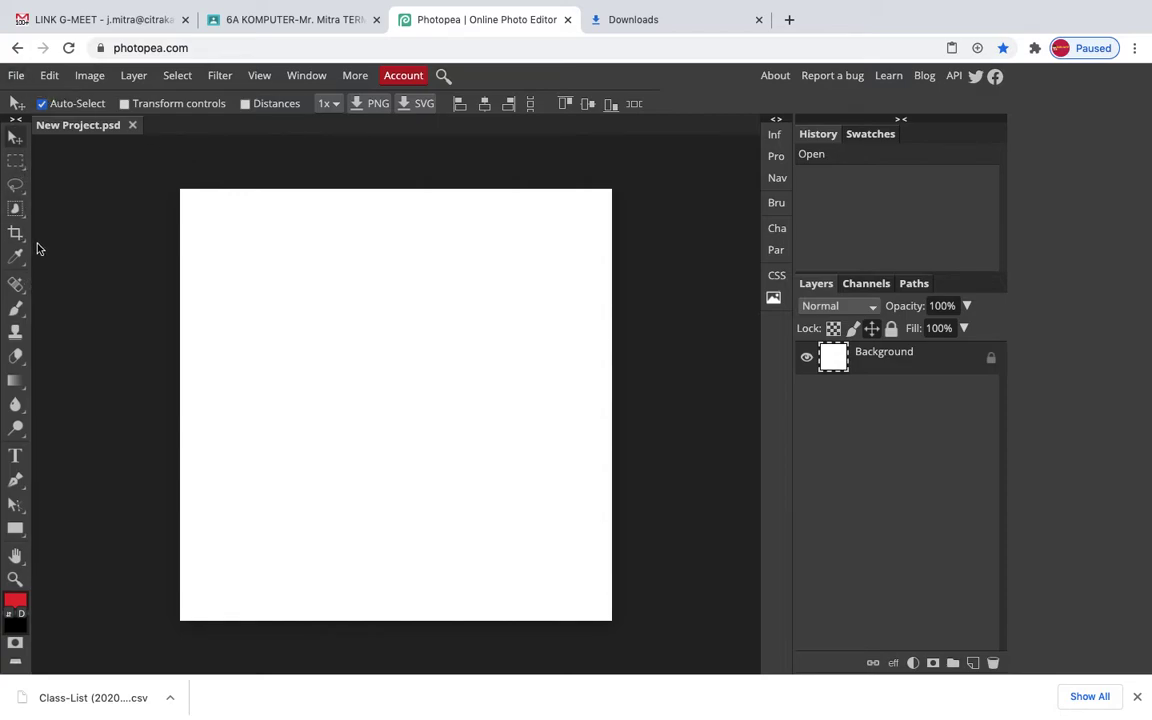
click(219, 76)
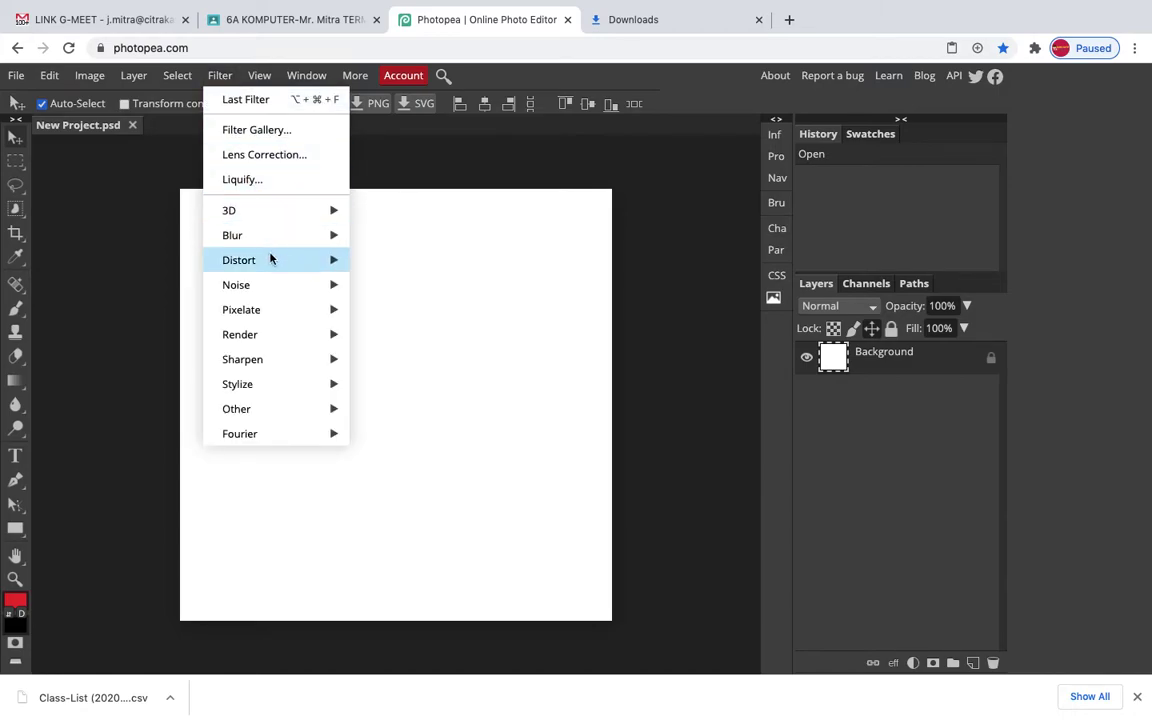
mouse_move(281, 338)
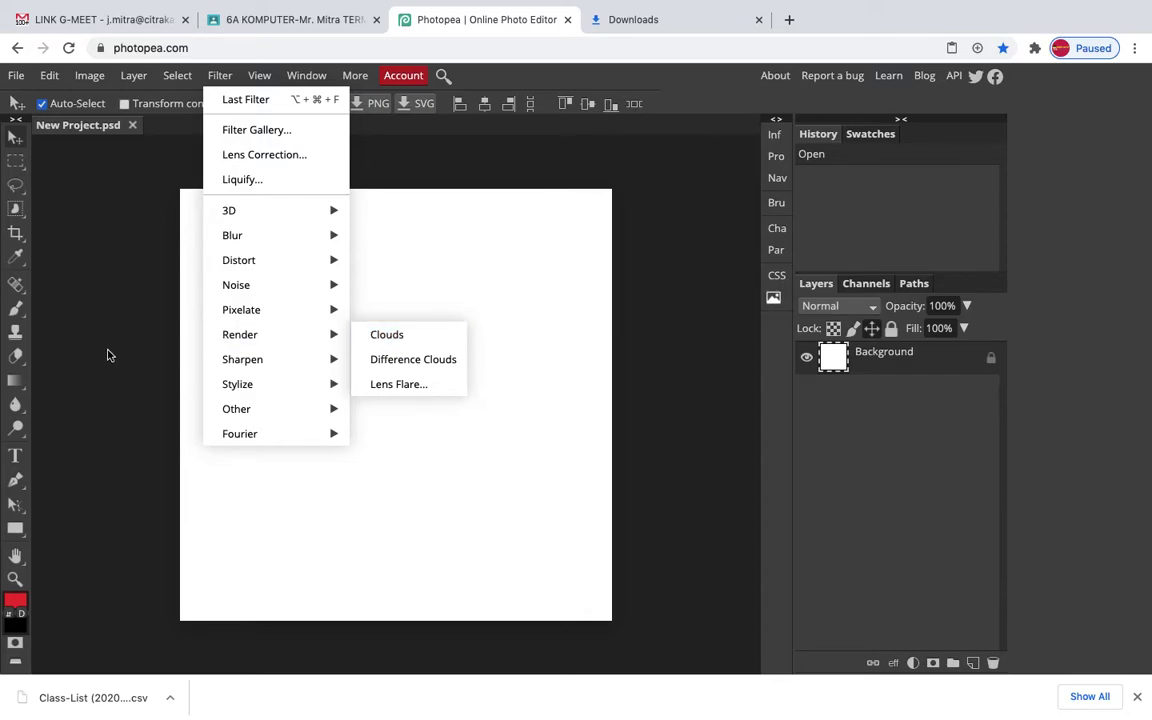
click(73, 527)
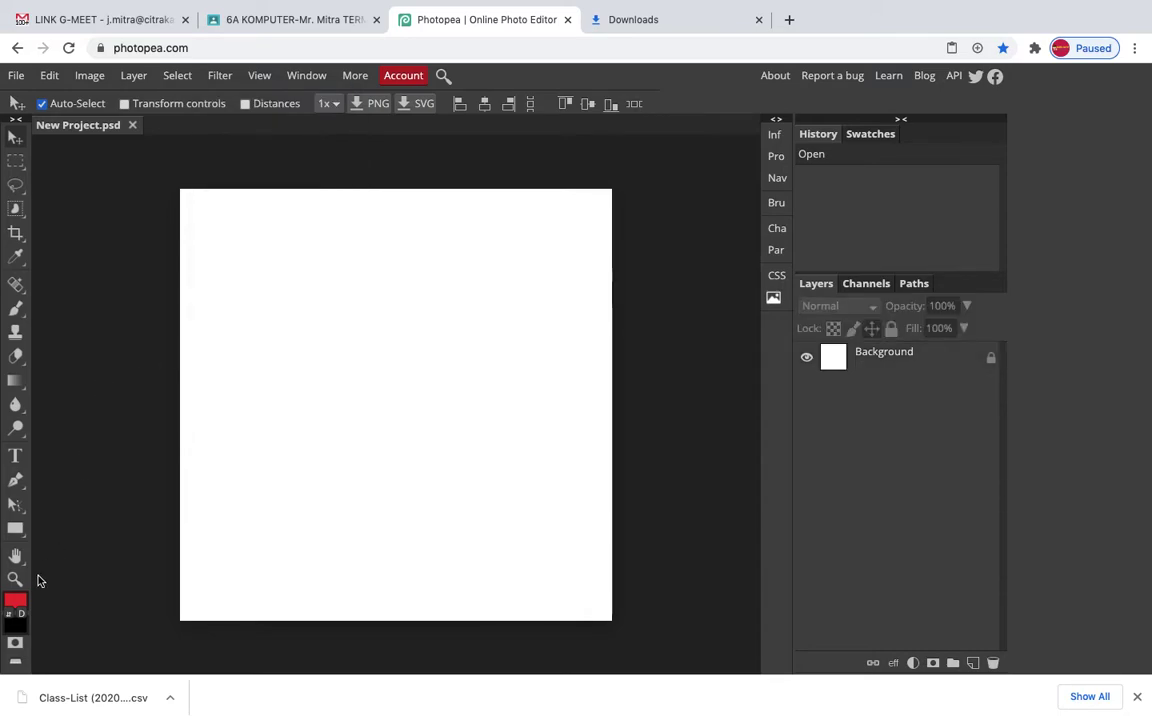
click(22, 602)
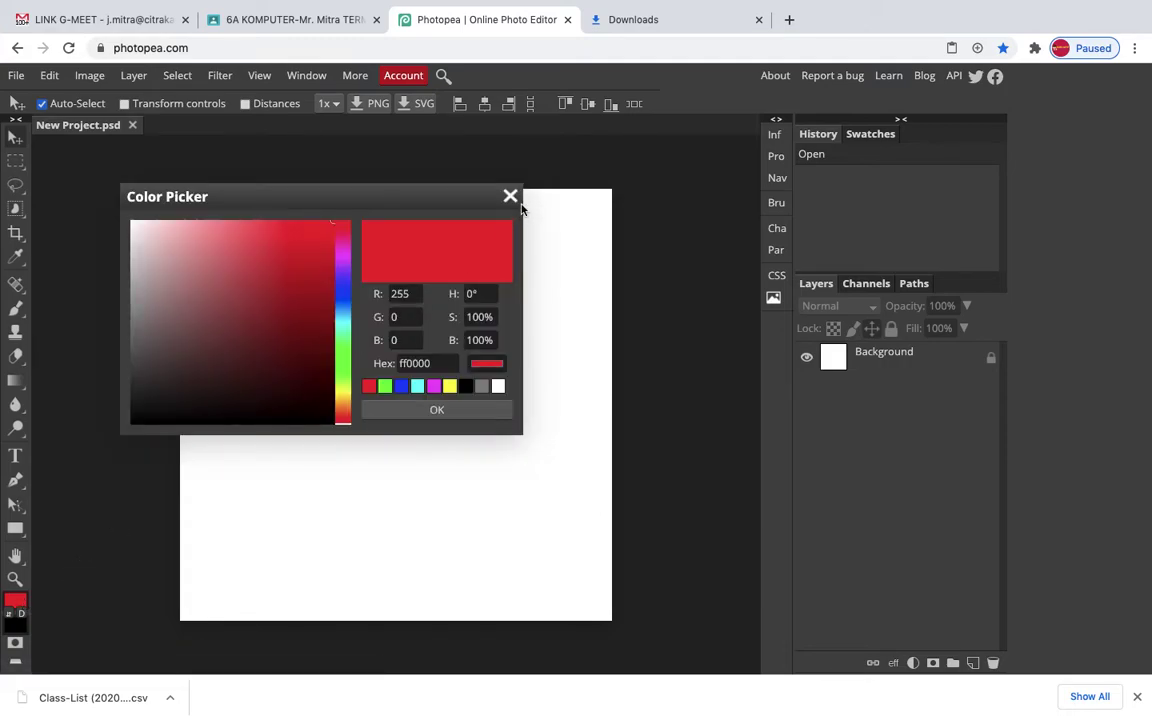
click(511, 197)
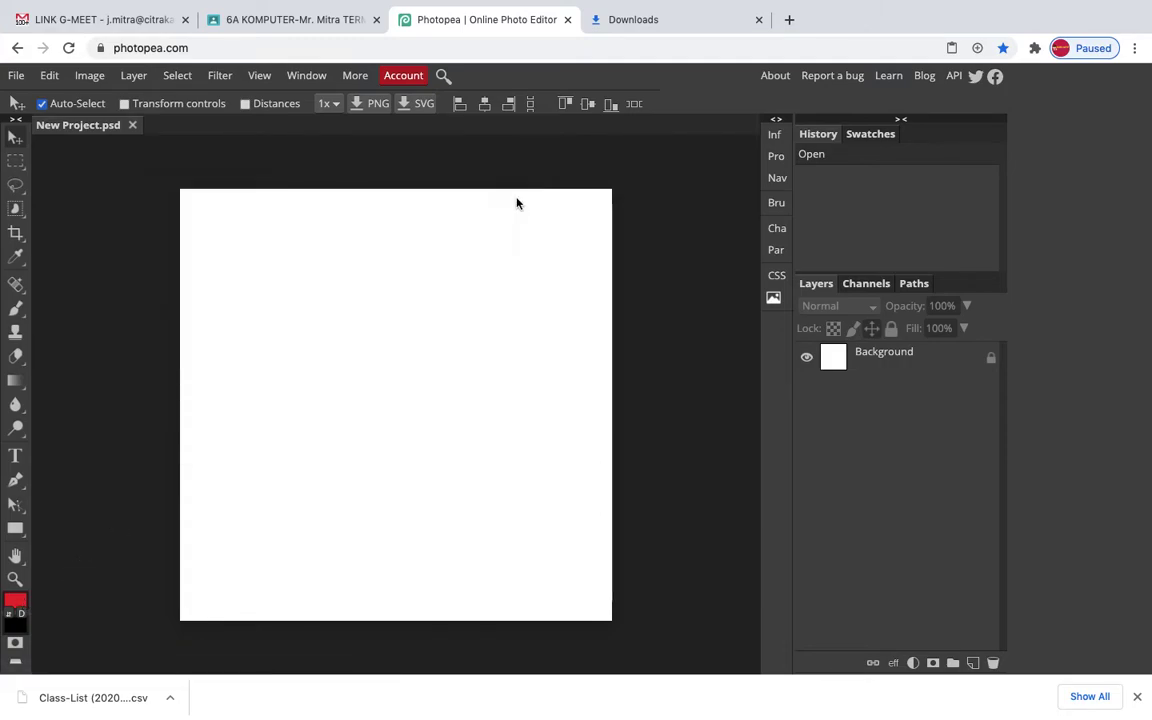
- Set the foreground colour to blue, hex 3359f8
click(15, 604)
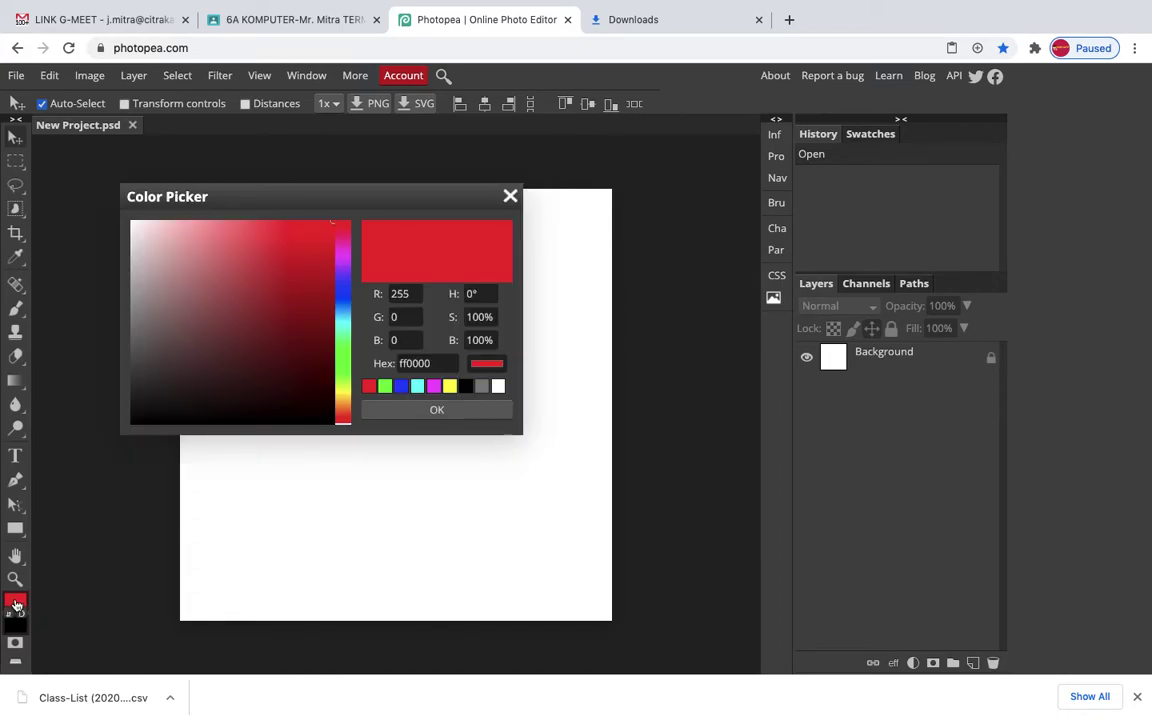
click(347, 296)
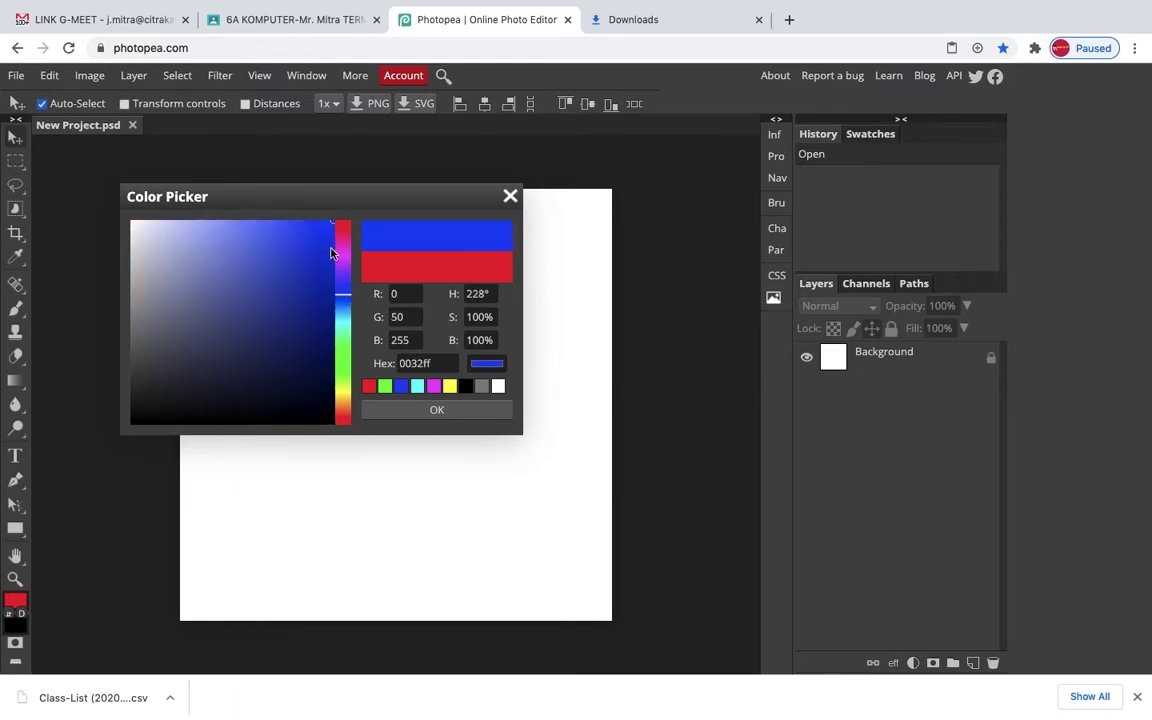
click(292, 225)
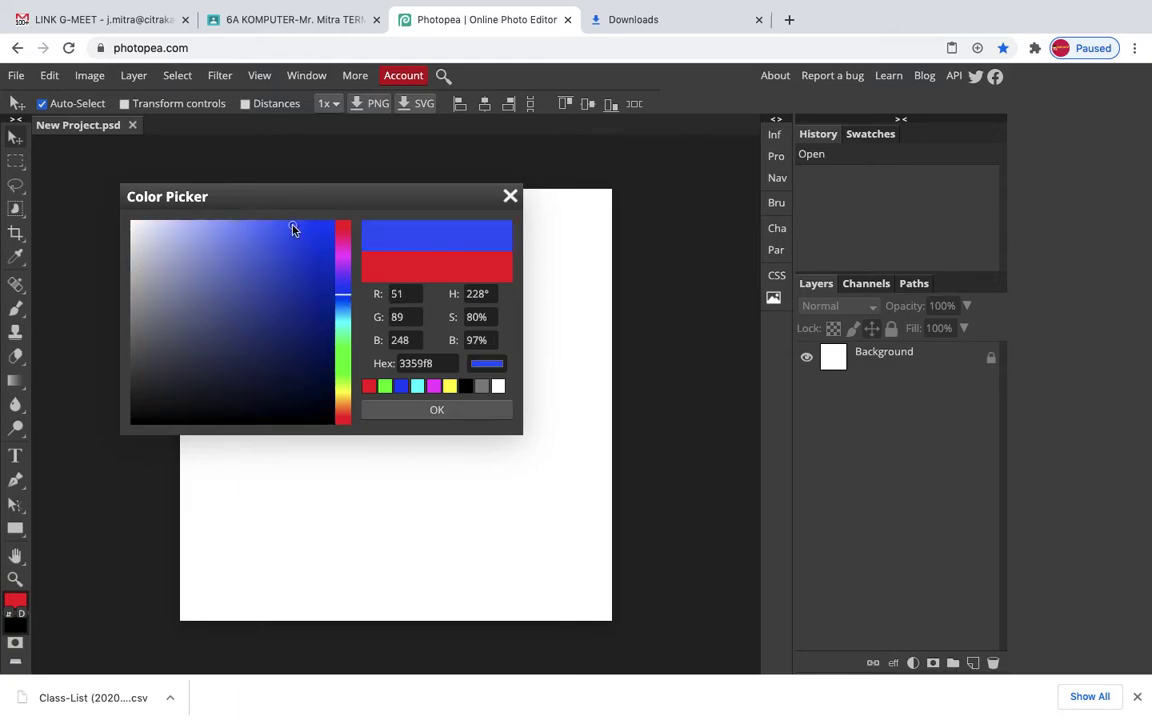
click(419, 408)
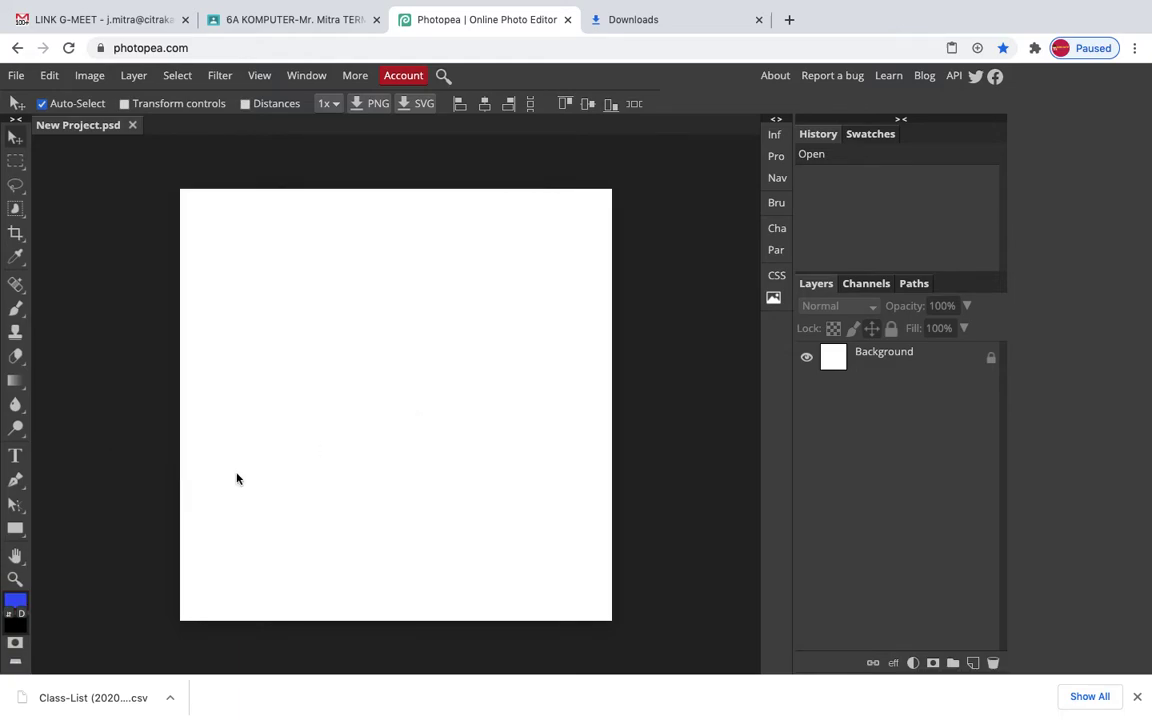
- Set the background colour to a very pale, nearly white blue
click(16, 628)
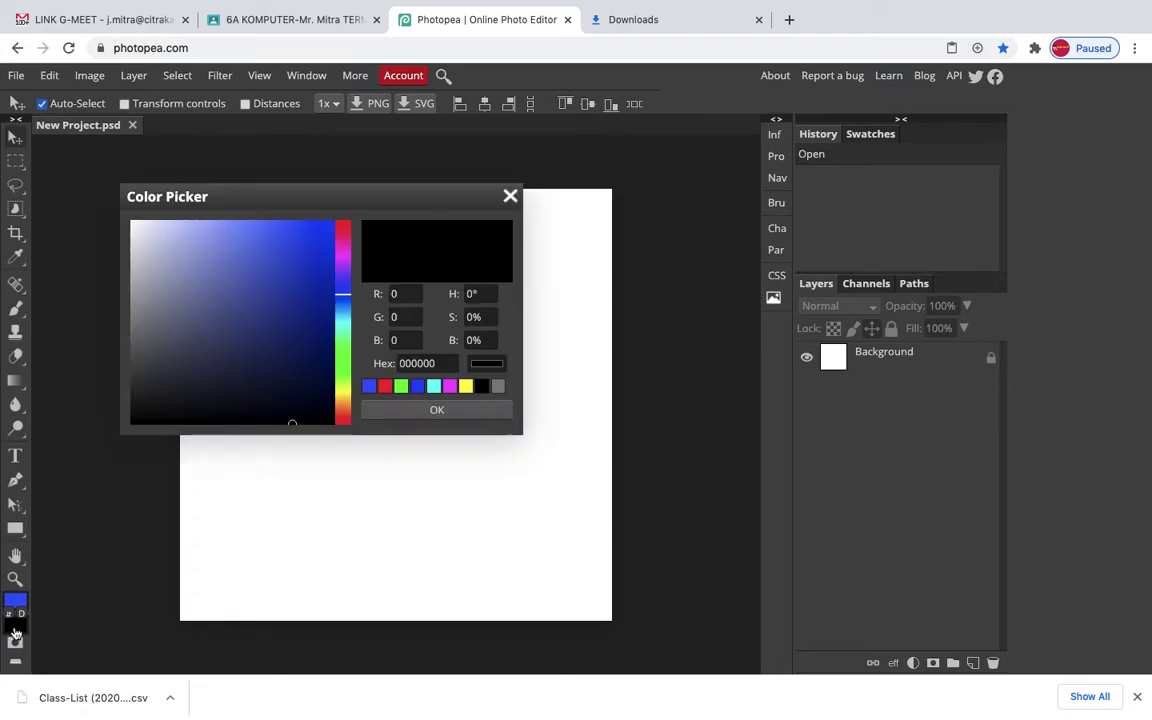
click(144, 226)
click(413, 412)
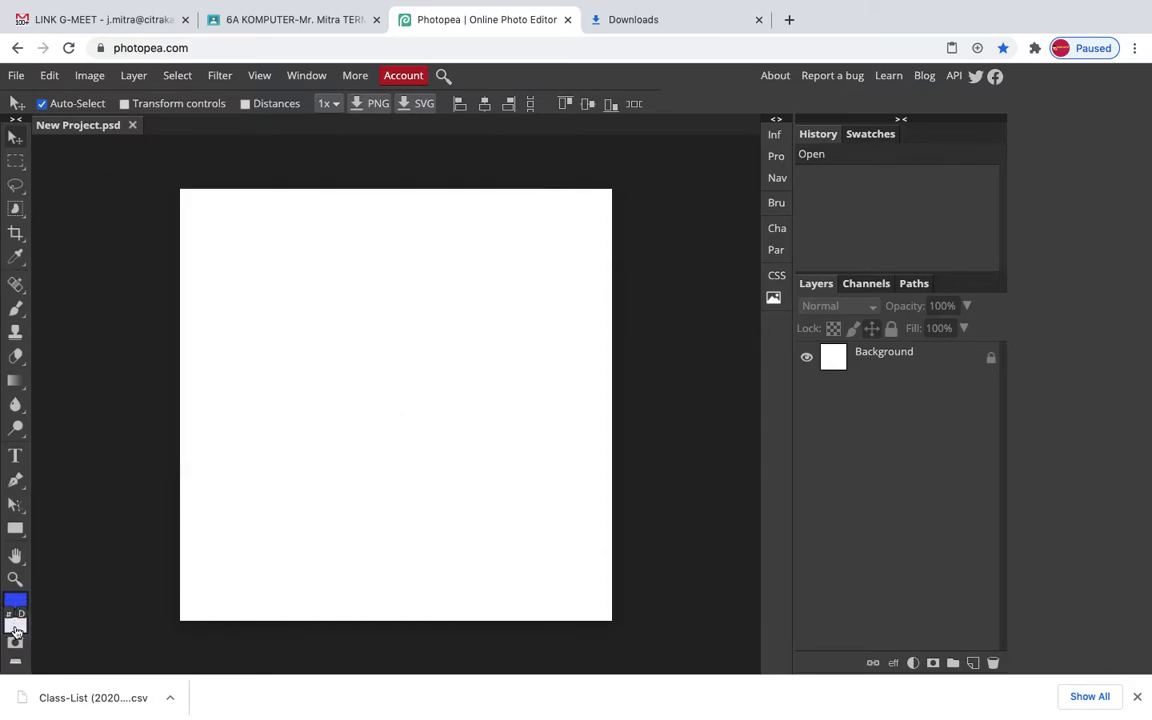
- Select the Background layer and apply the Clouds render filter to it
click(219, 75)
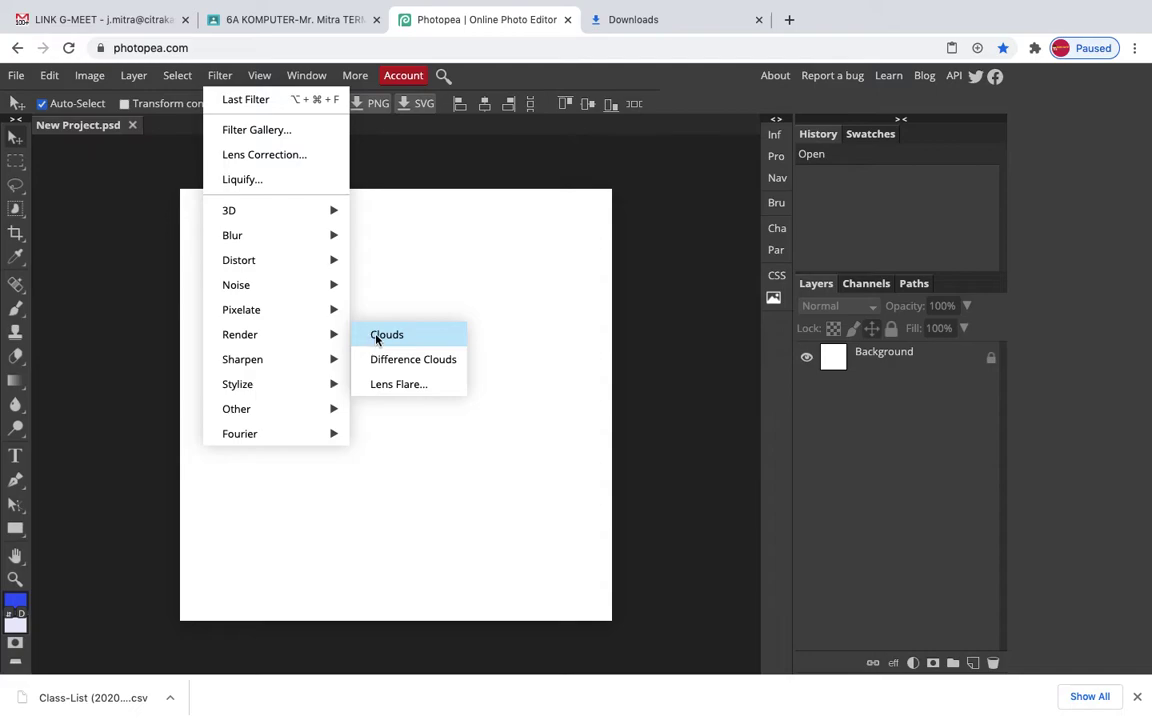
click(376, 336)
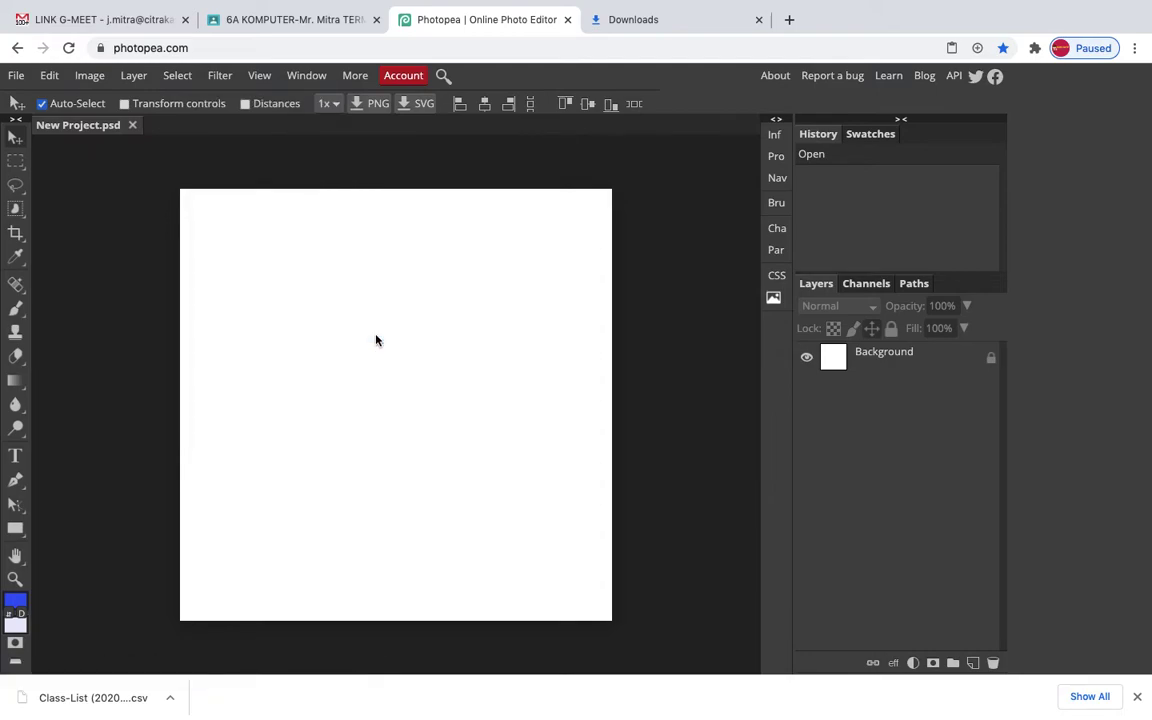
click(890, 360)
click(220, 75)
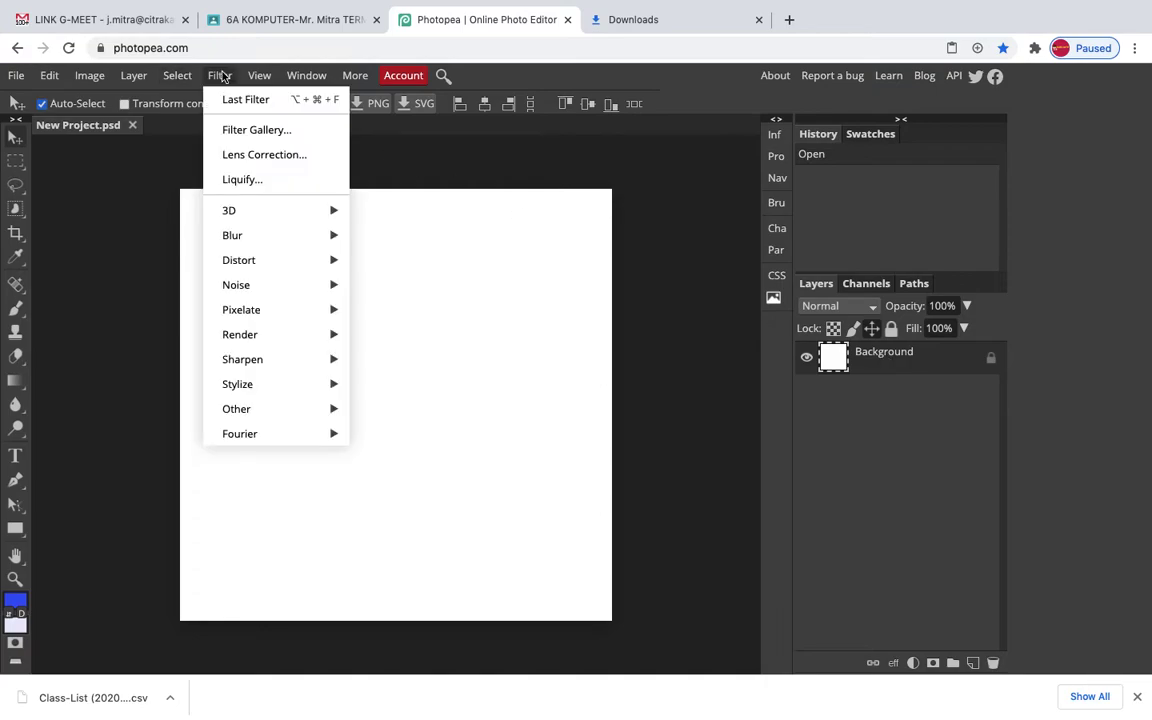
mouse_move(275, 334)
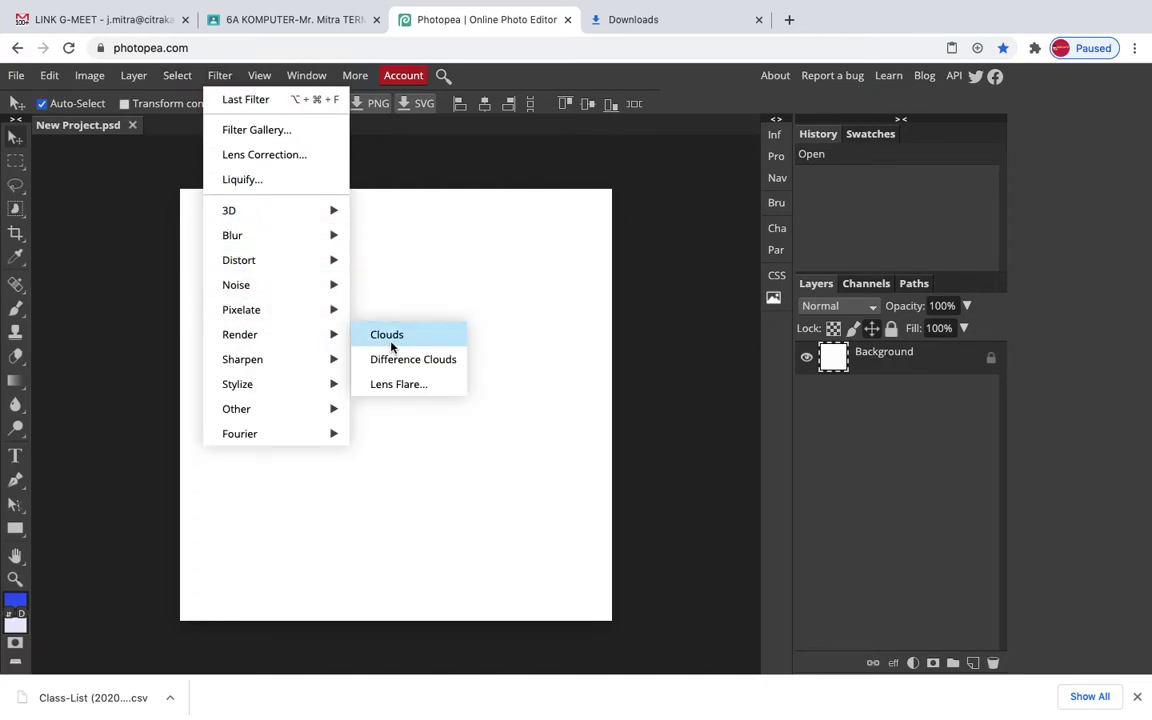
click(391, 340)
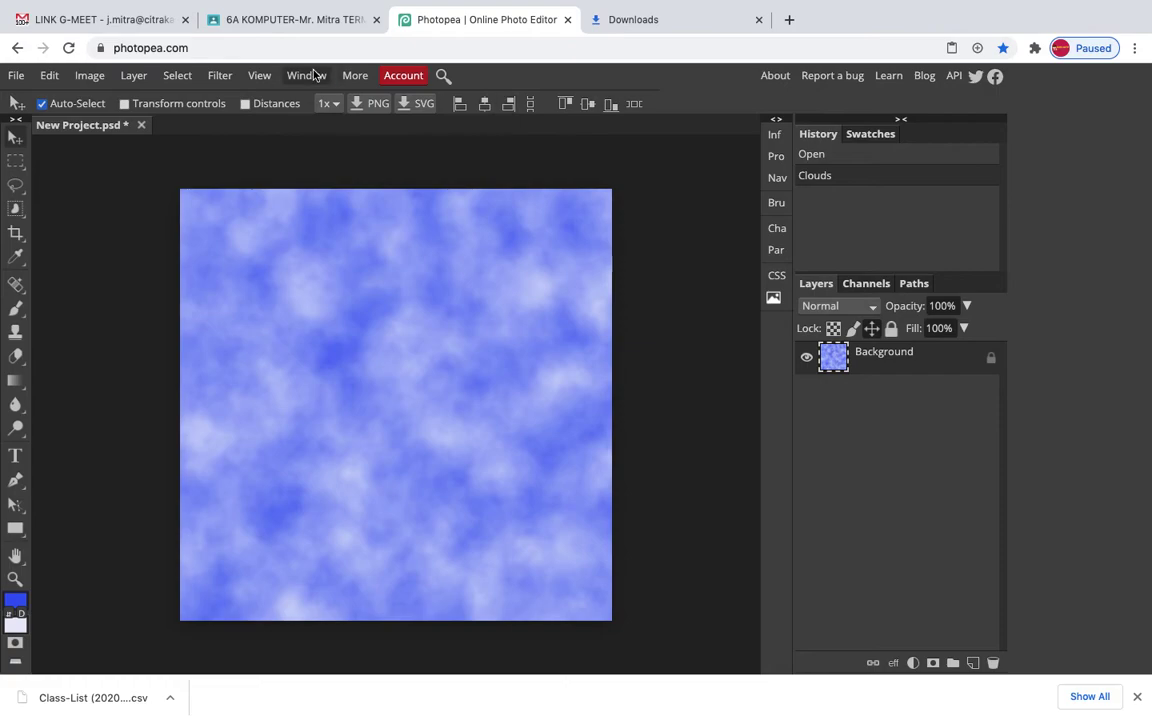
- Add a Lens Flare to the clouds with brightness 129%, Position X 21% and Position Y 17%
click(220, 77)
mouse_move(265, 334)
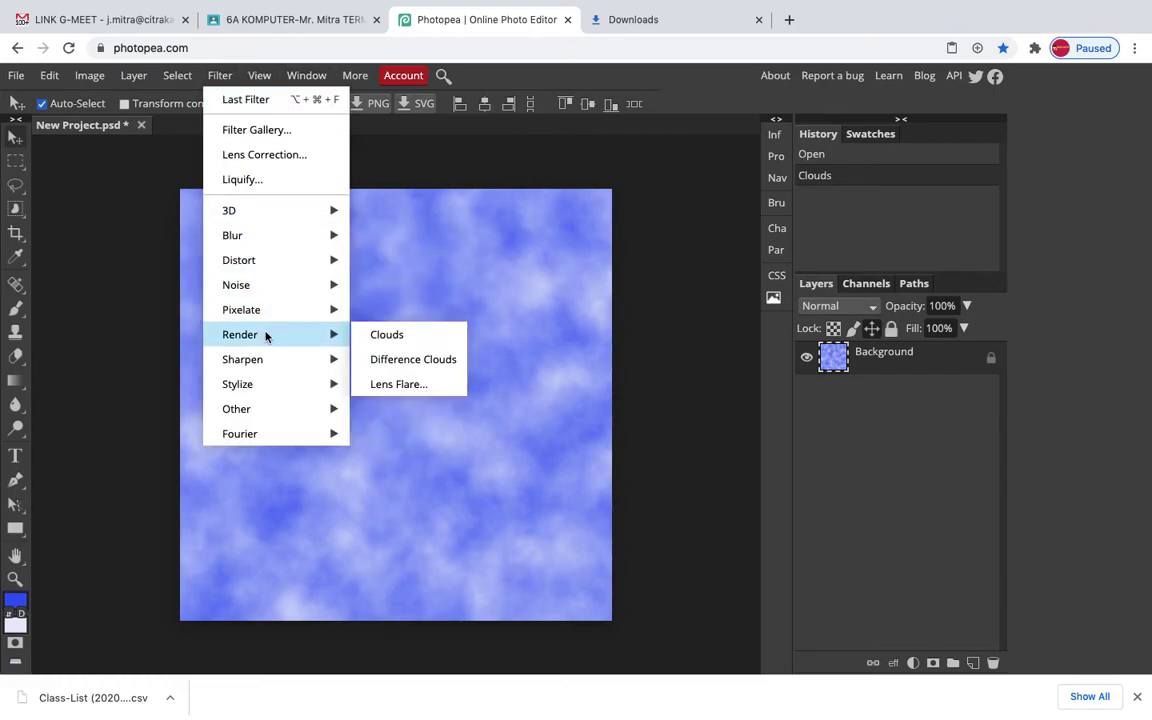
click(420, 385)
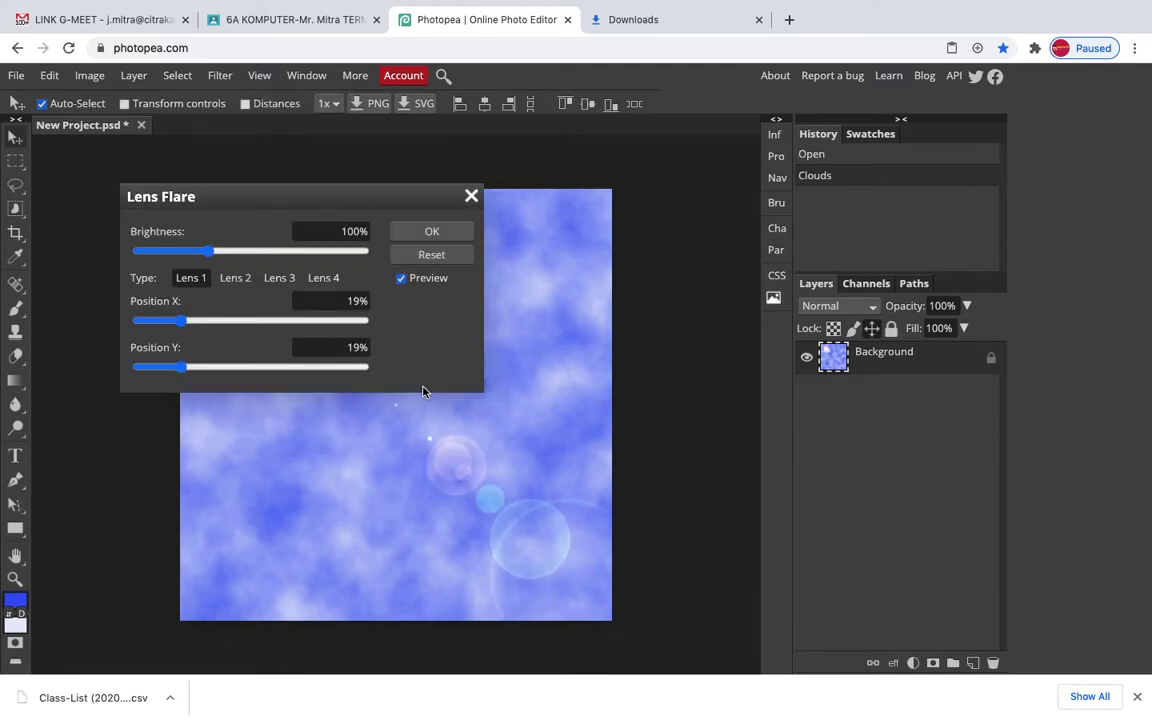
drag(291, 204, 782, 224)
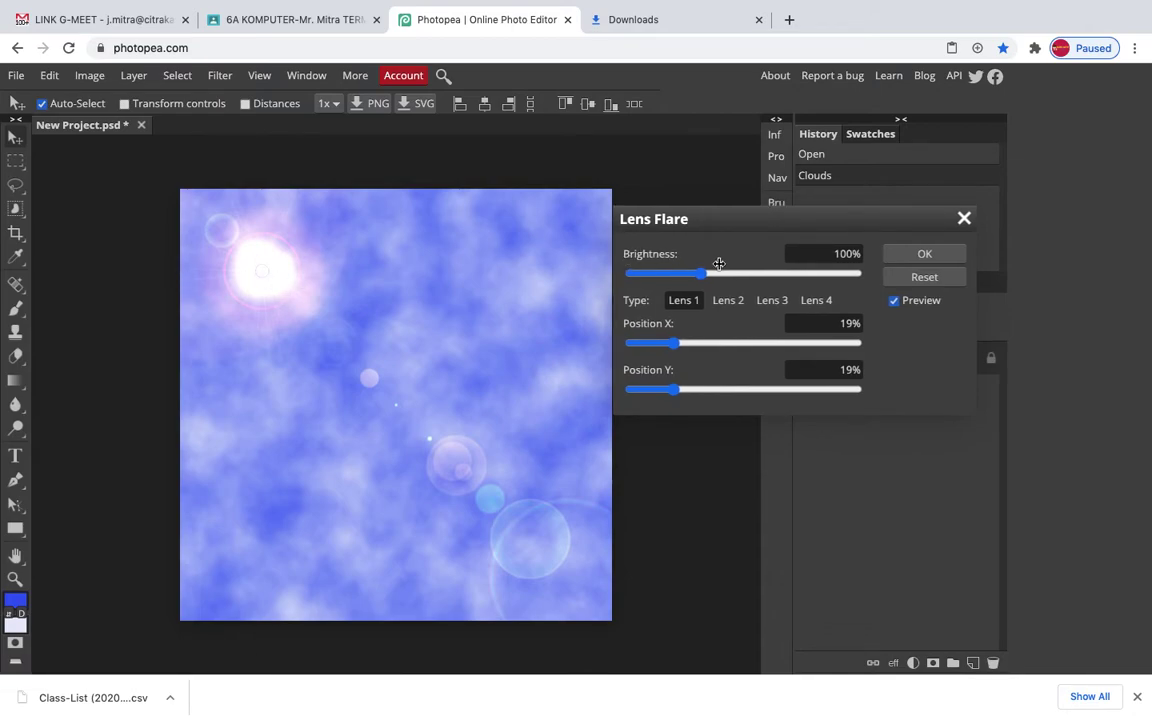
mouse_move(701, 277)
mouse_down()
mouse_move(758, 279)
mouse_move(724, 277)
mouse_up()
drag(677, 343, 807, 358)
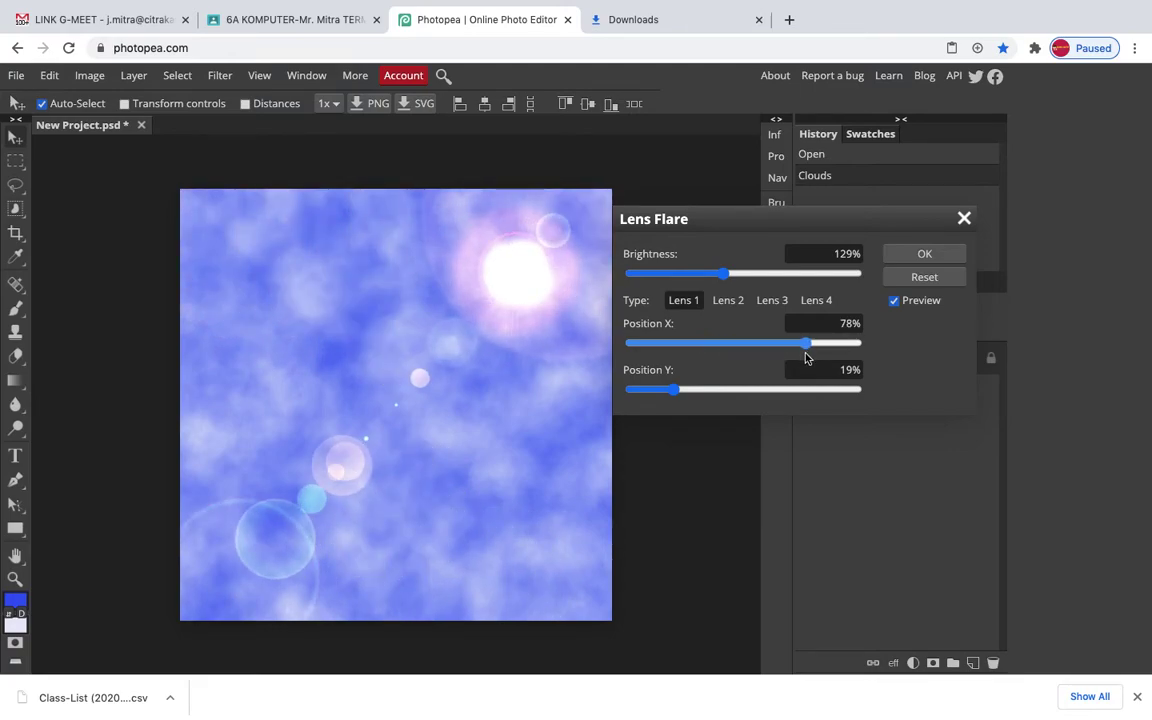
drag(806, 357, 669, 390)
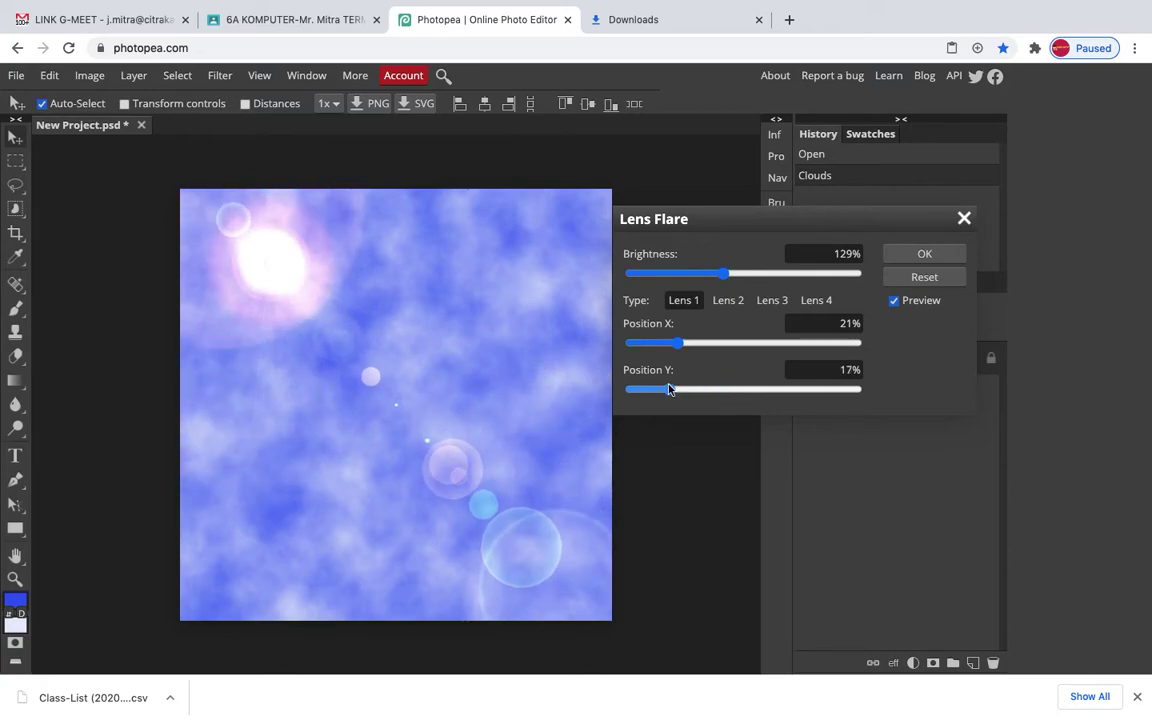
click(926, 256)
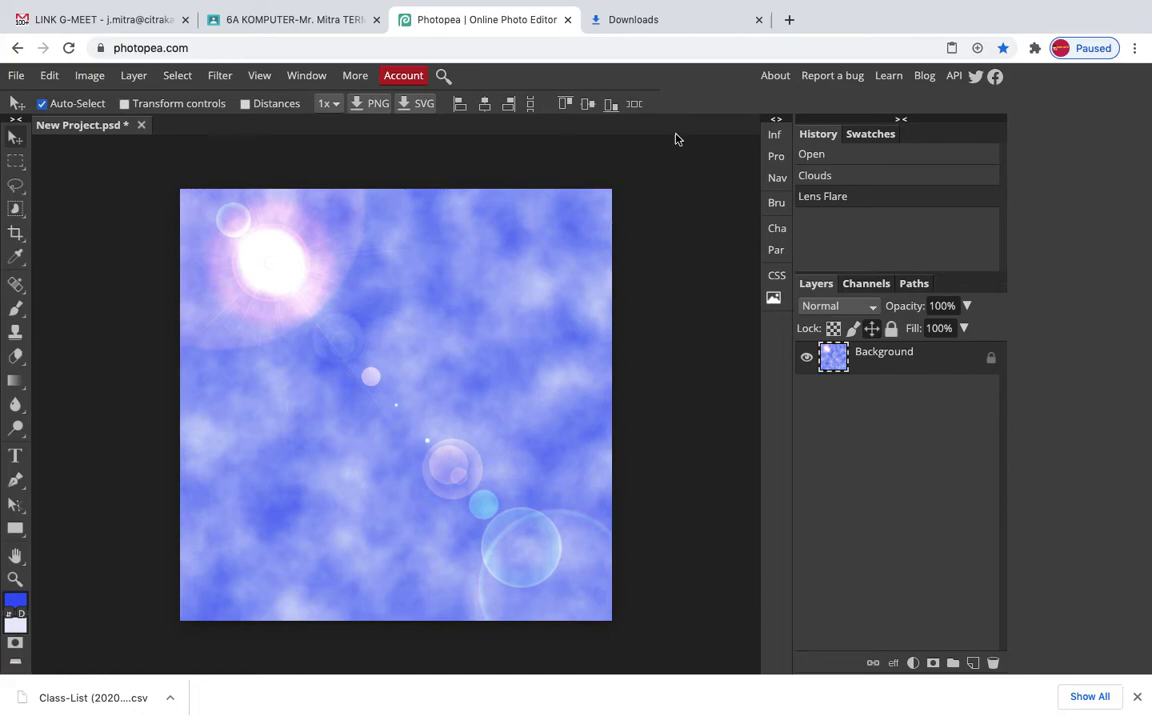
- Place the image Rumah-Mewah-Minimalis-Modern-2-Lantai-Nuansa-Pegunungan-1.jpg from the riak air folder in Documents/GRADE 6 into the project
click(18, 77)
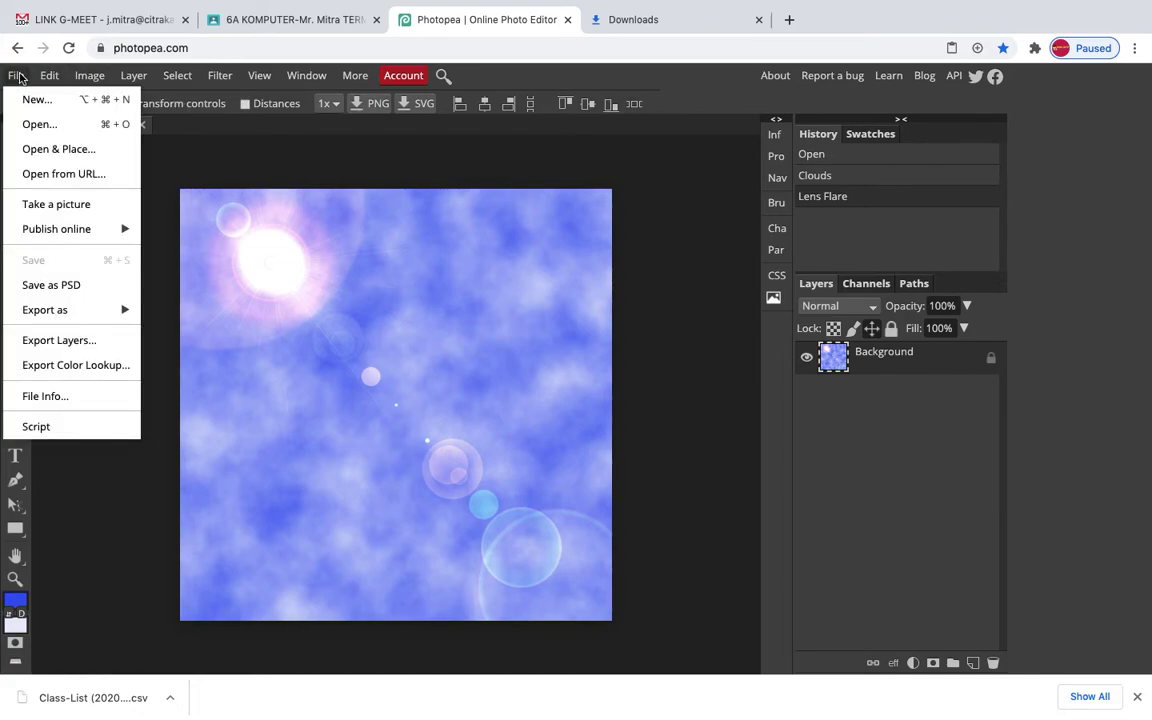
click(37, 149)
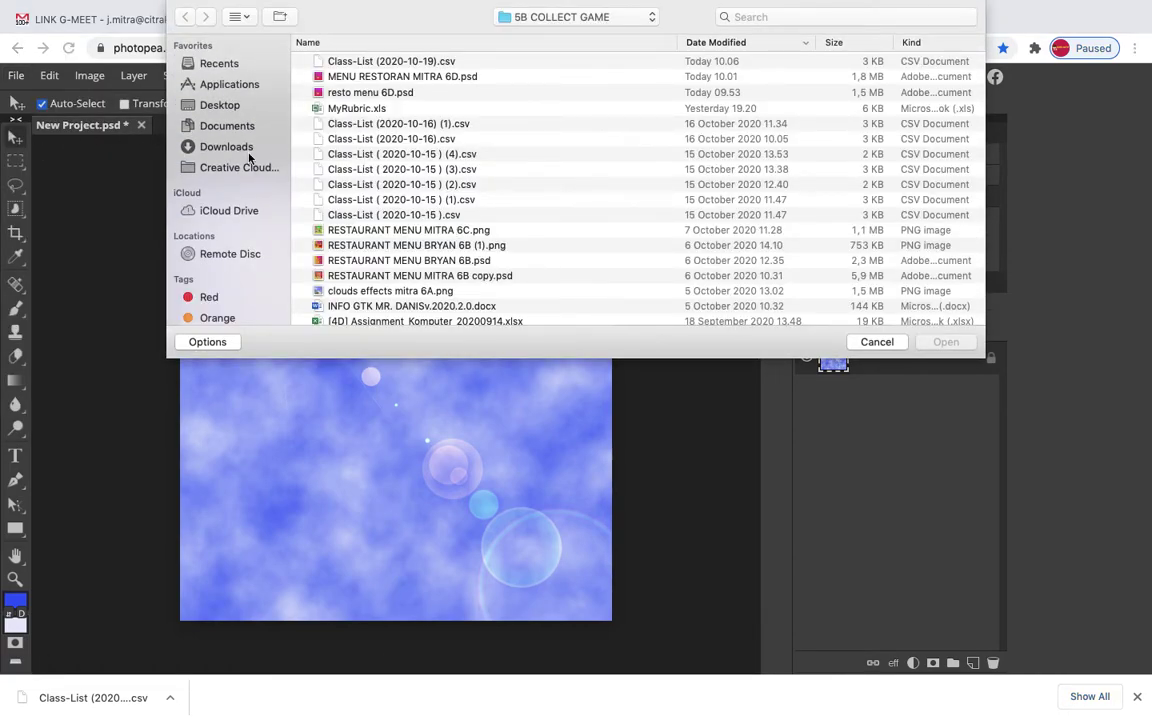
scroll(400, 187, down, 3)
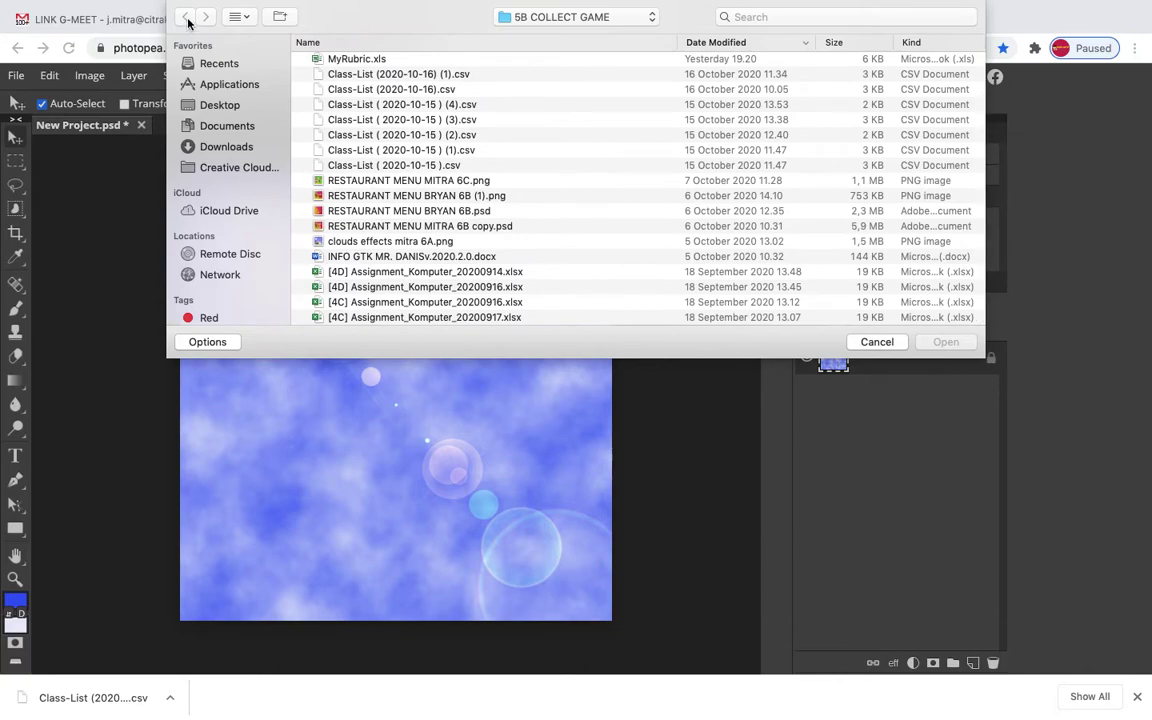
click(225, 121)
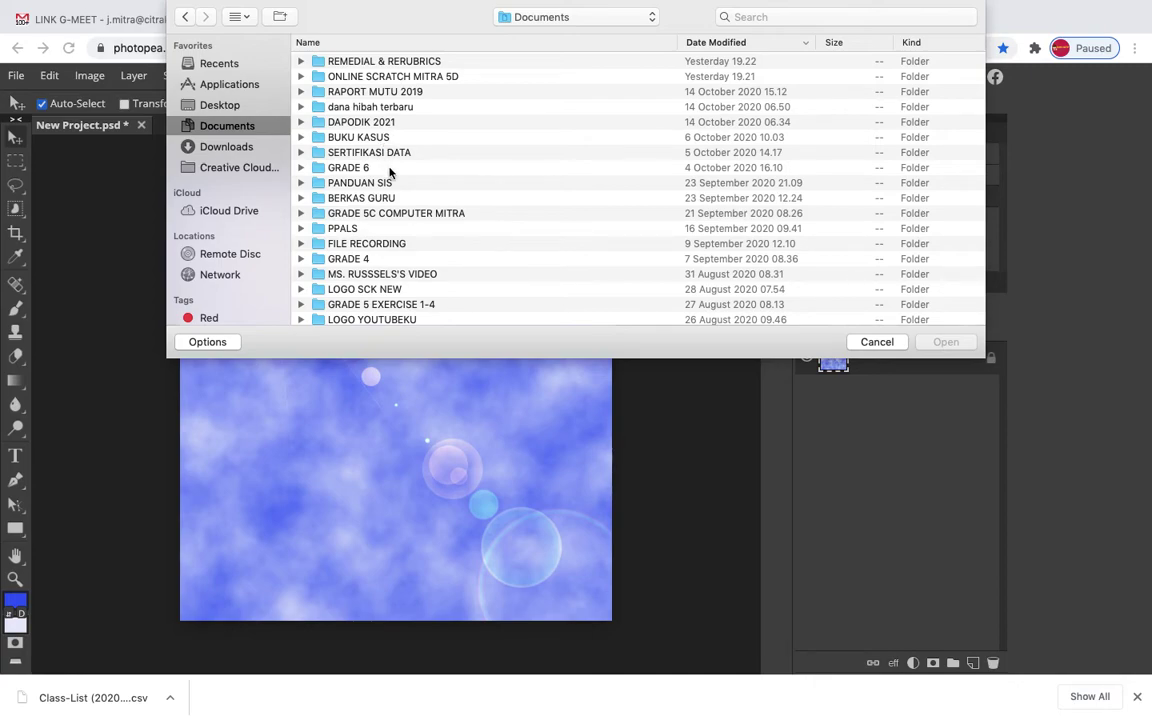
scroll(386, 174, down, 5)
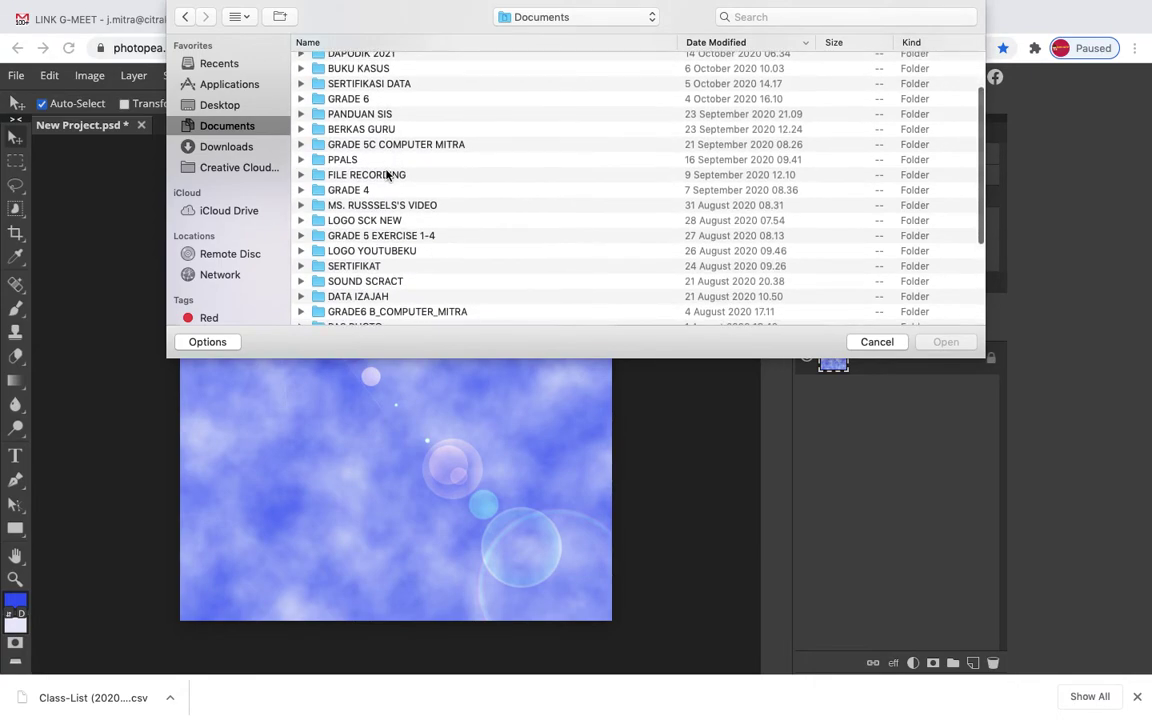
scroll(386, 174, up, 5)
double_click(362, 157)
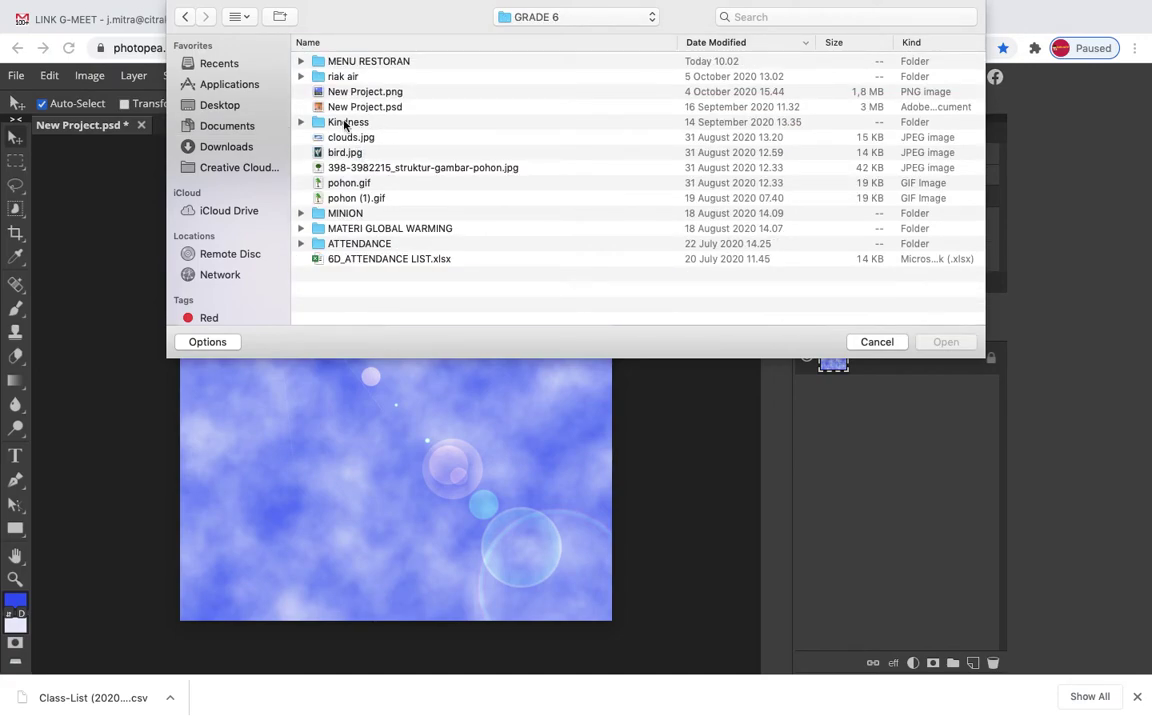
double_click(342, 76)
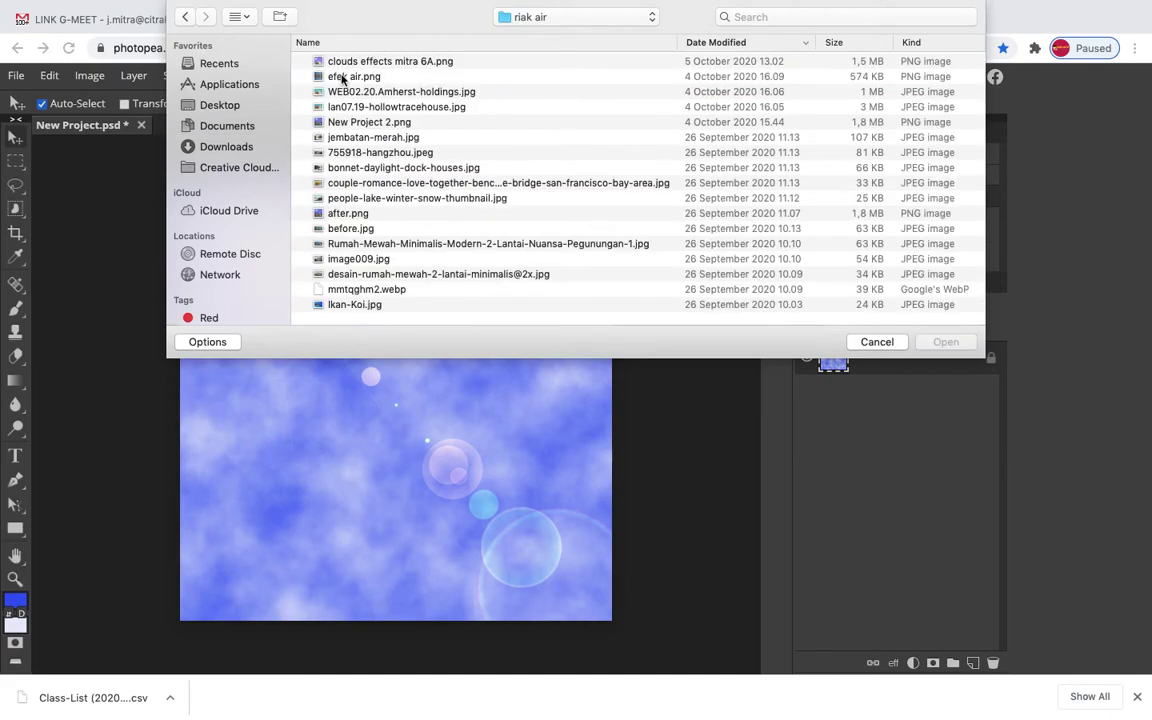
double_click(378, 245)
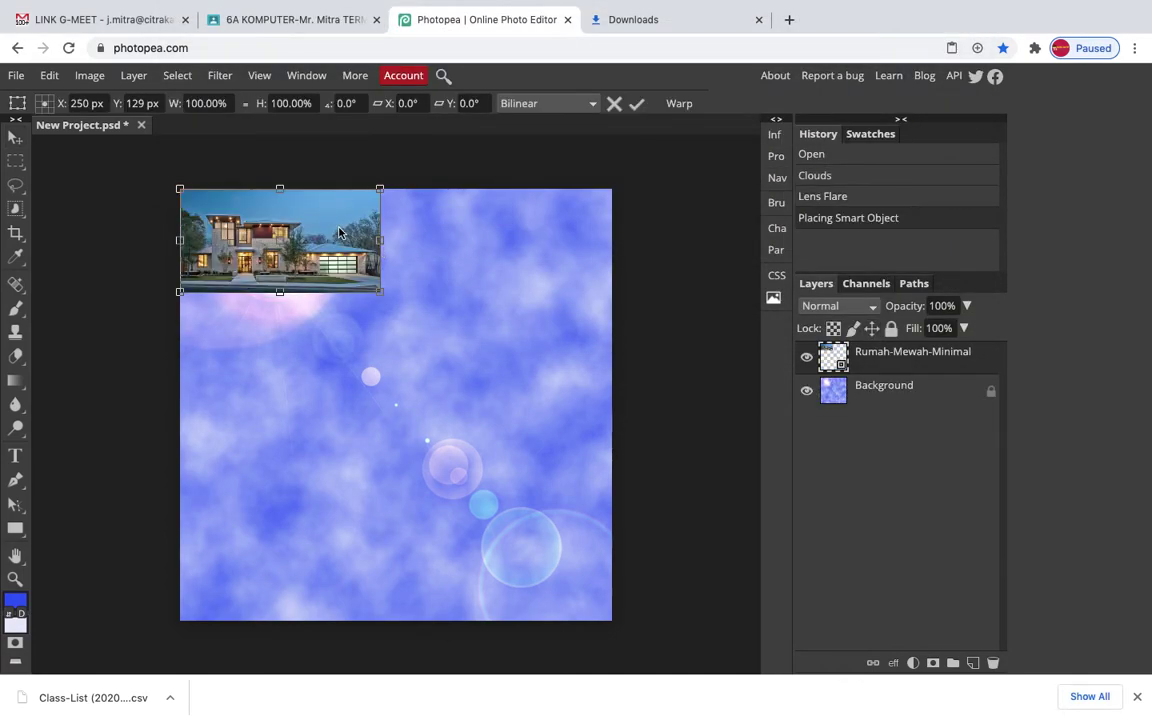
- Move the house photo to the canvas bottom and stretch it to full canvas width, at 216% width and 226.74% height
drag(330, 235, 330, 558)
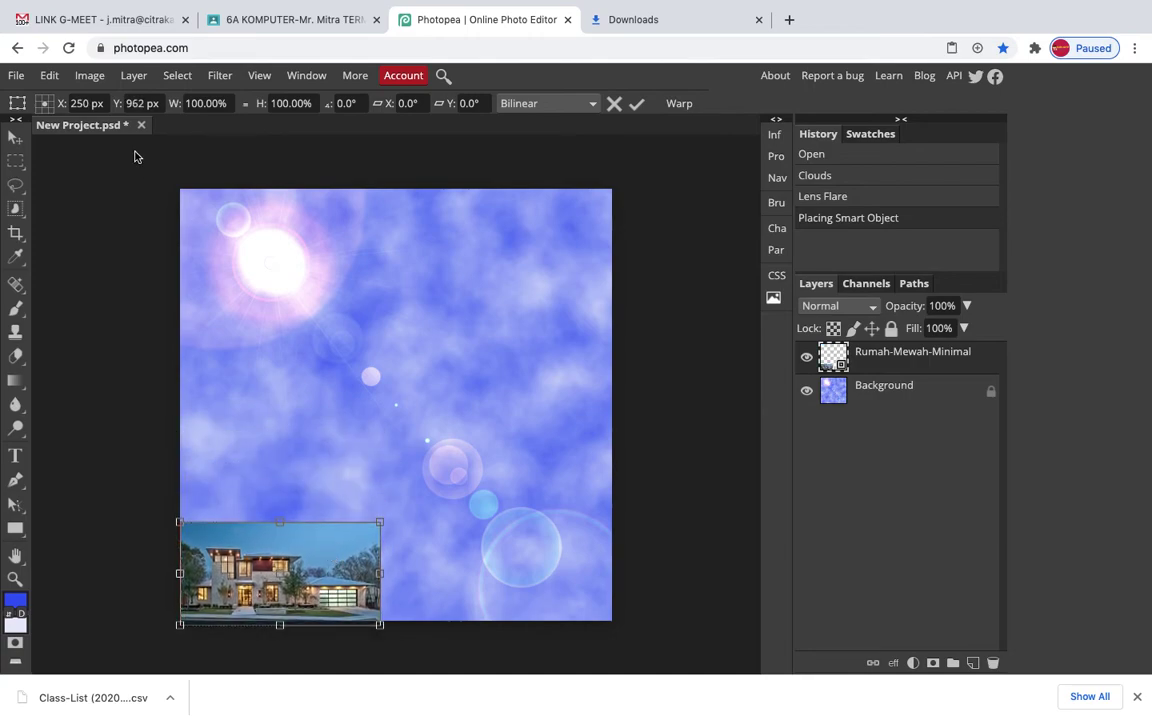
drag(380, 522, 612, 391)
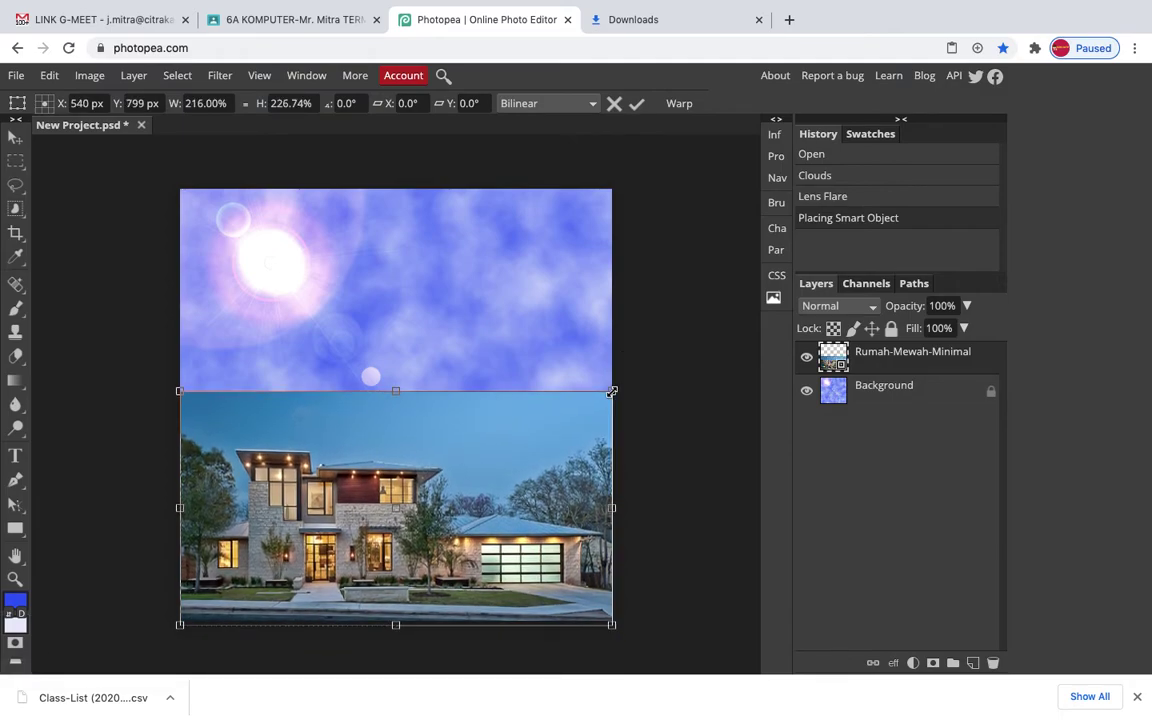
key(Return)
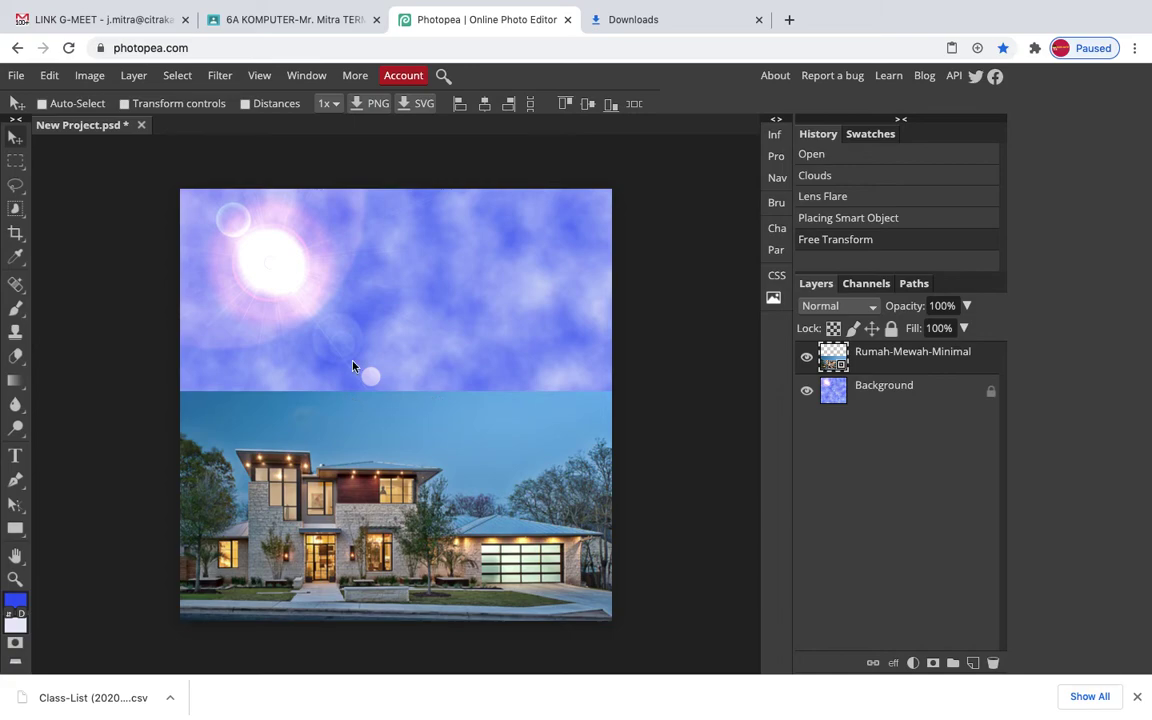
- Select the left part of the house photo's sky with the Magic Wand, rasterize the house layer and clear the selected area
click(15, 210)
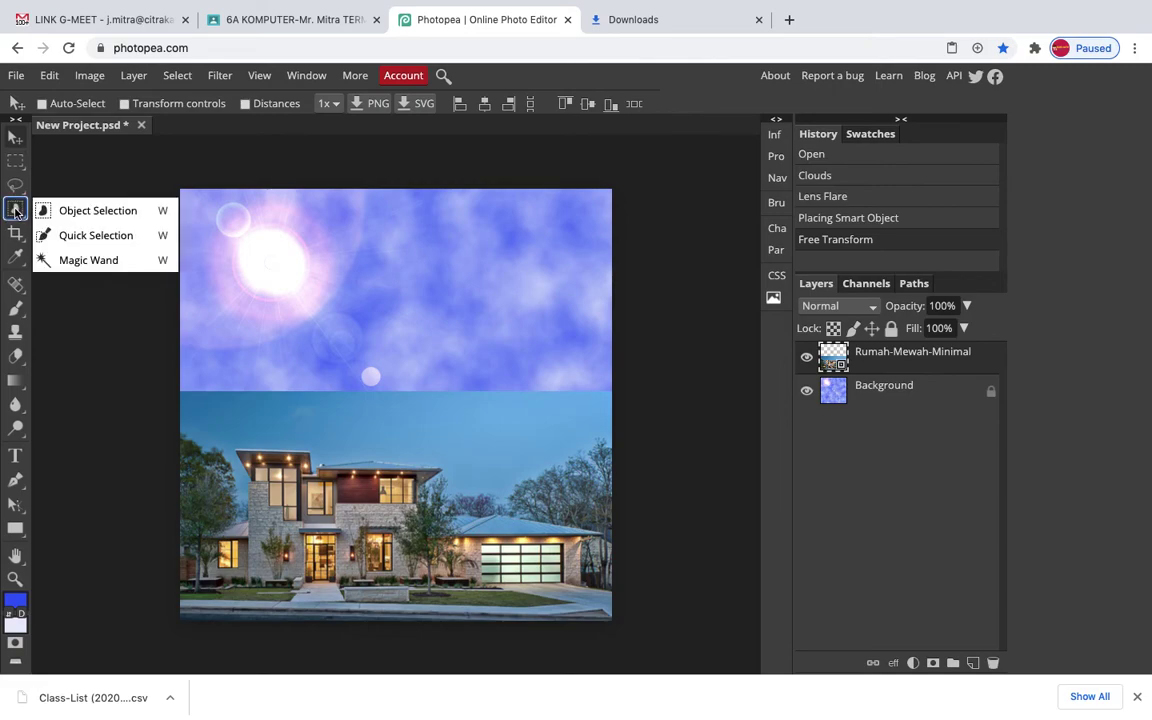
click(104, 260)
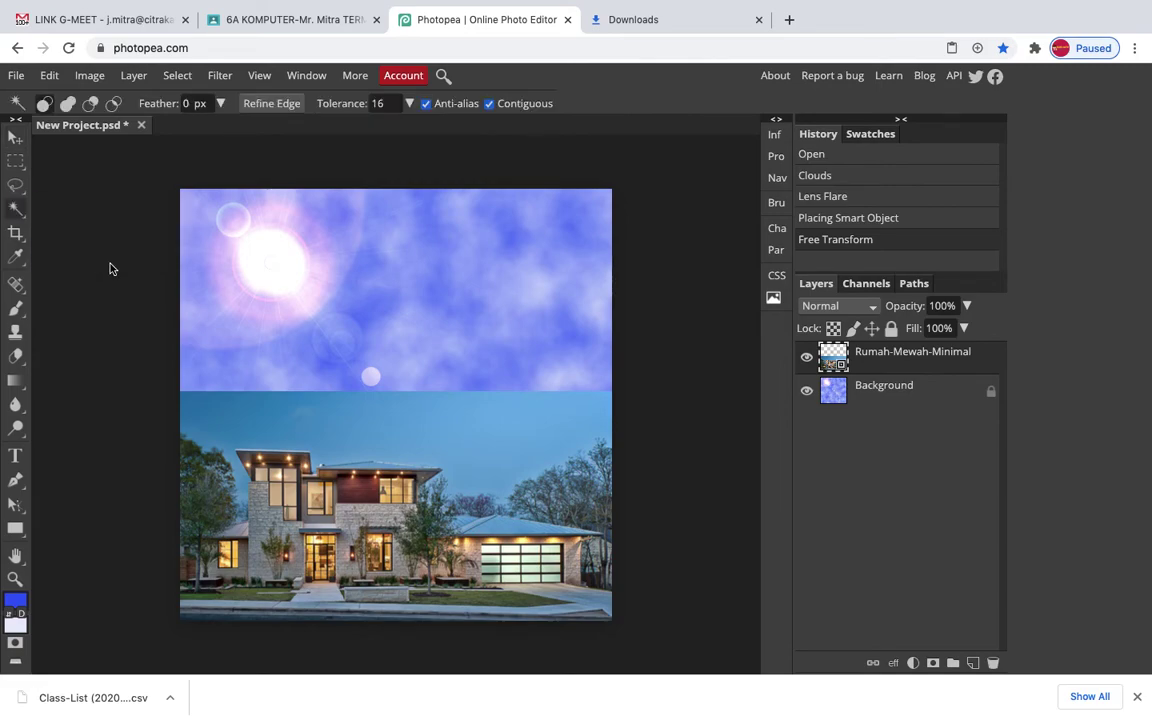
click(268, 408)
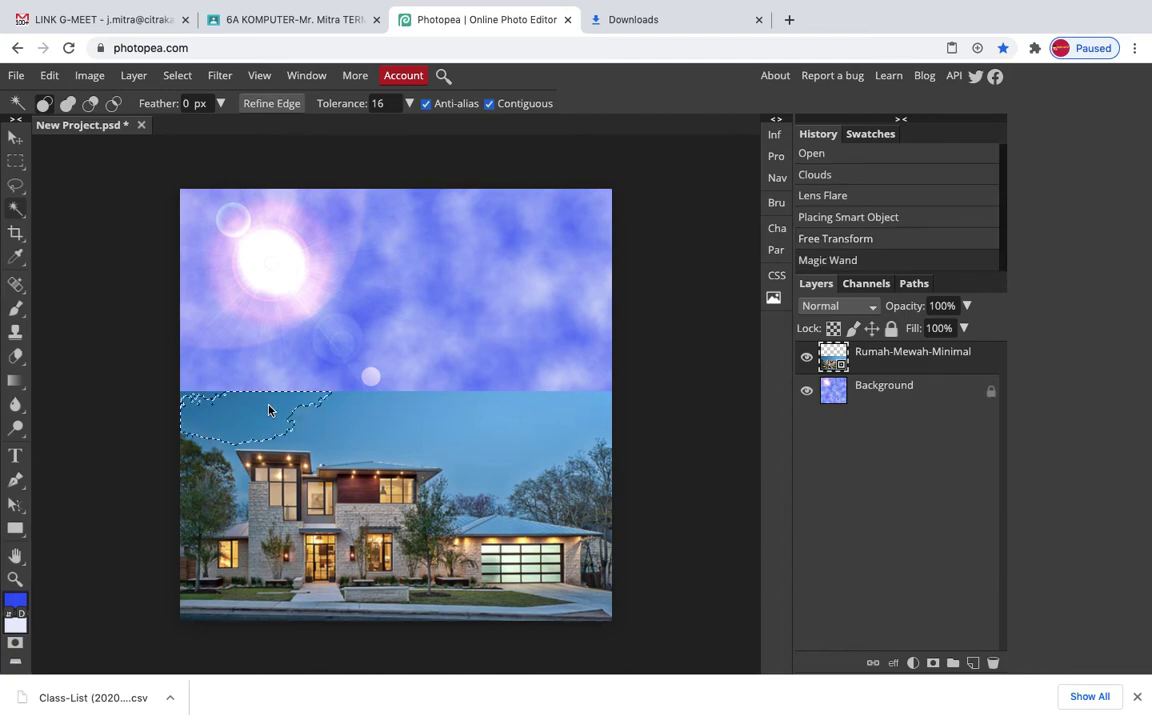
key(BackSpace)
right_click(898, 364)
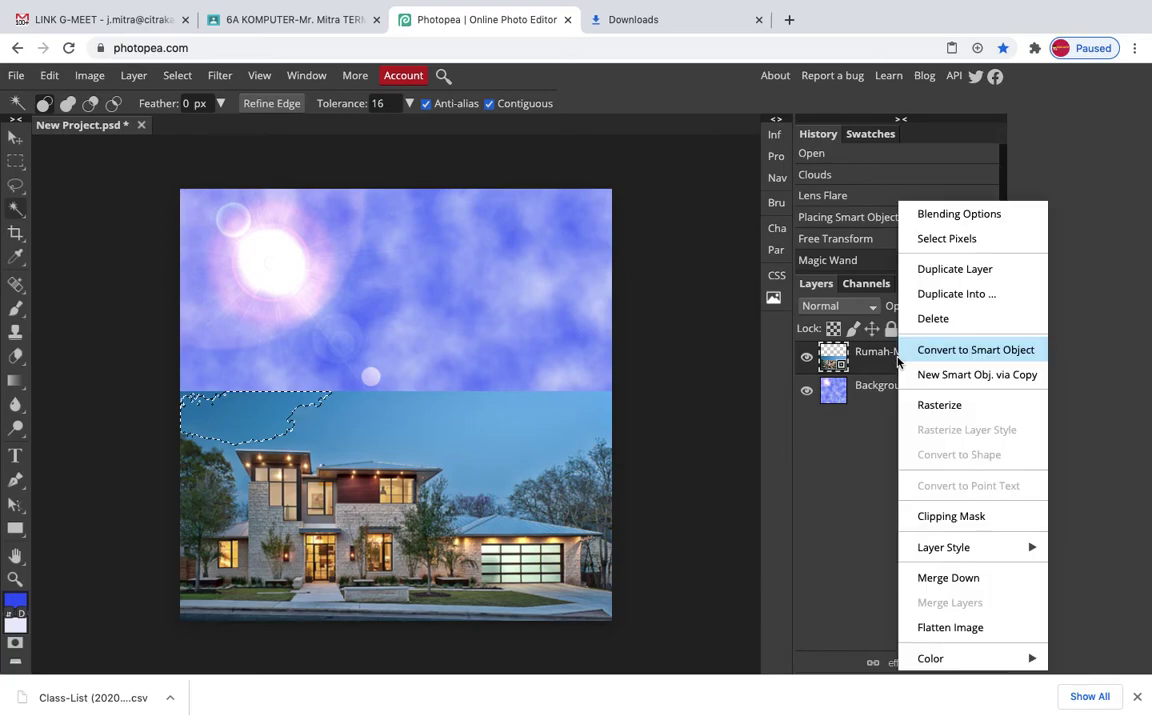
click(930, 405)
key(Delete)
- Clear the rest of the photo's sky with the Magic Wand: the large right area, the middle band and the remnants at the left edge
click(485, 448)
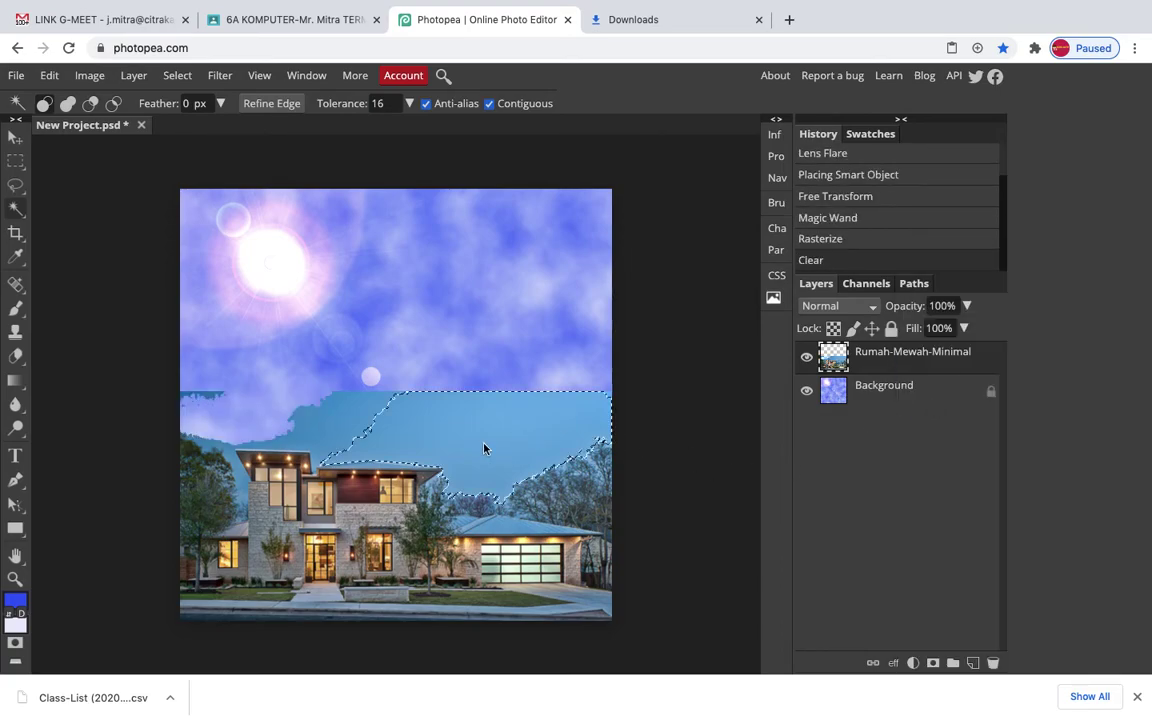
key(Delete)
click(332, 422)
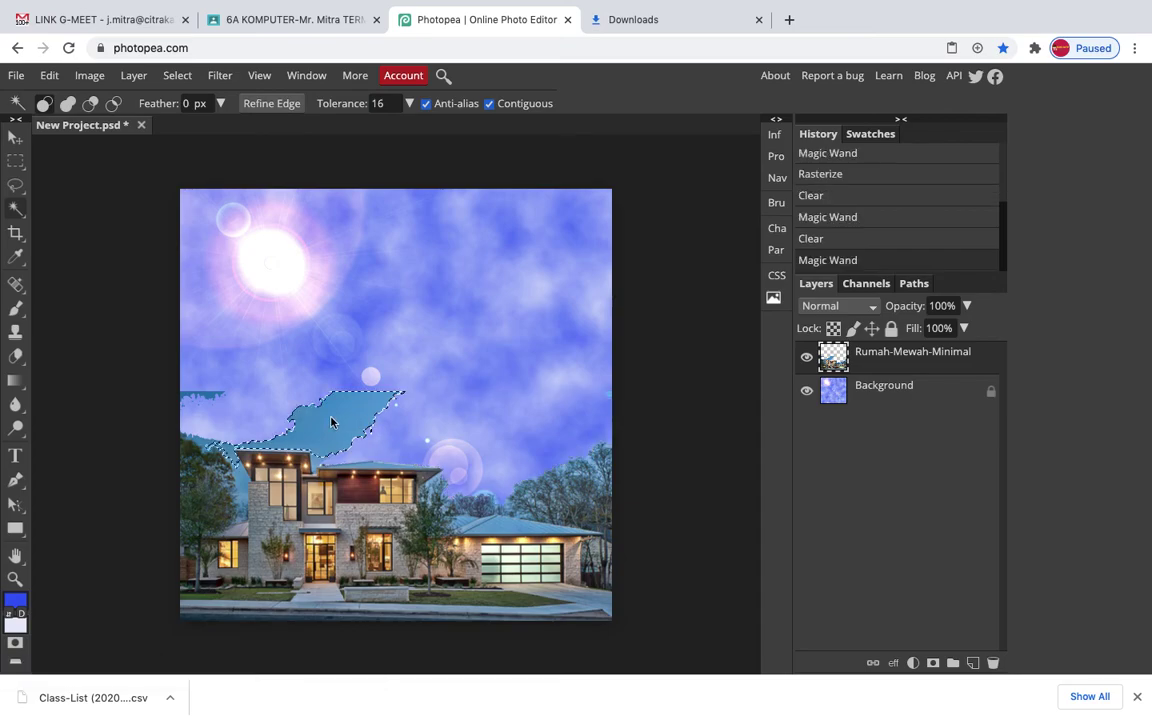
key(Delete)
click(203, 397)
key(Delete)
click(199, 445)
key(Delete)
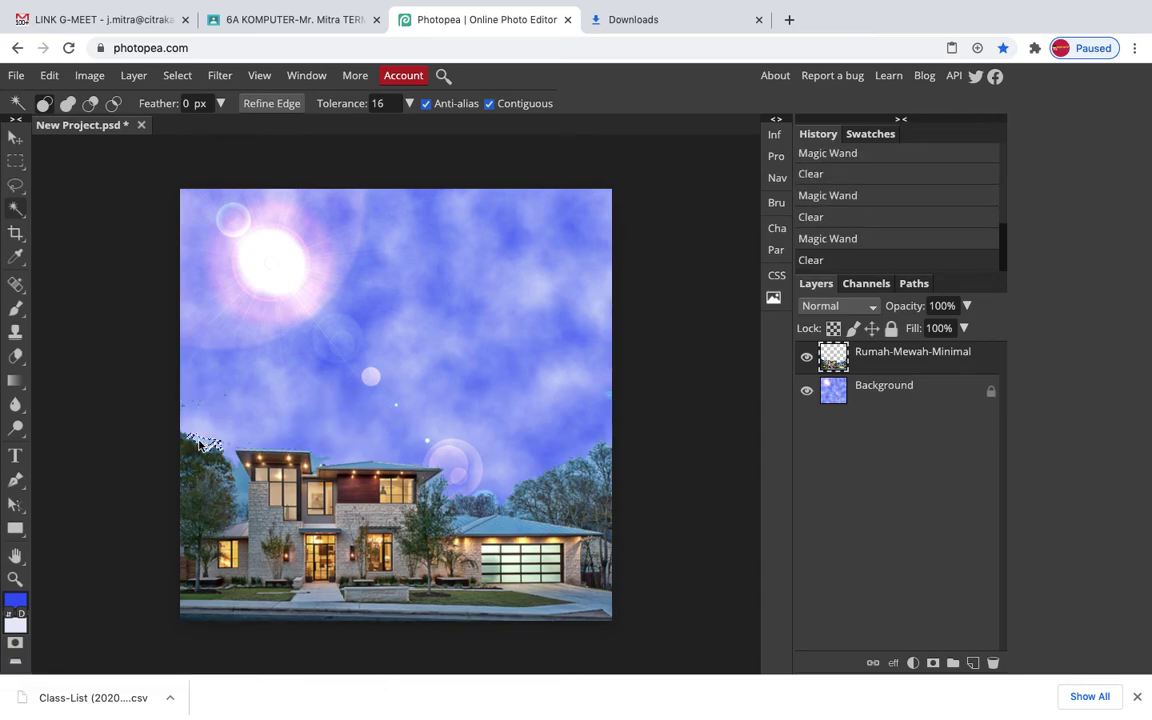
- Remove the small sky remnants beside the house's left wall and between the two roofs using the Magic Wand
click(243, 488)
key(Delete)
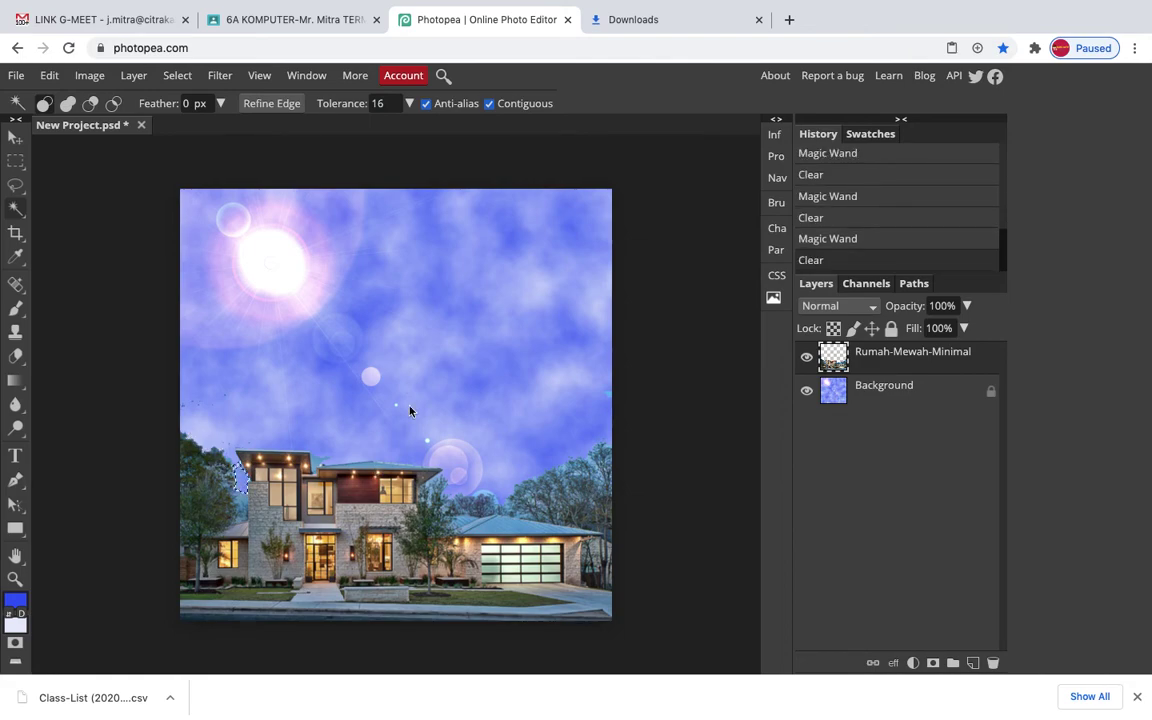
click(315, 465)
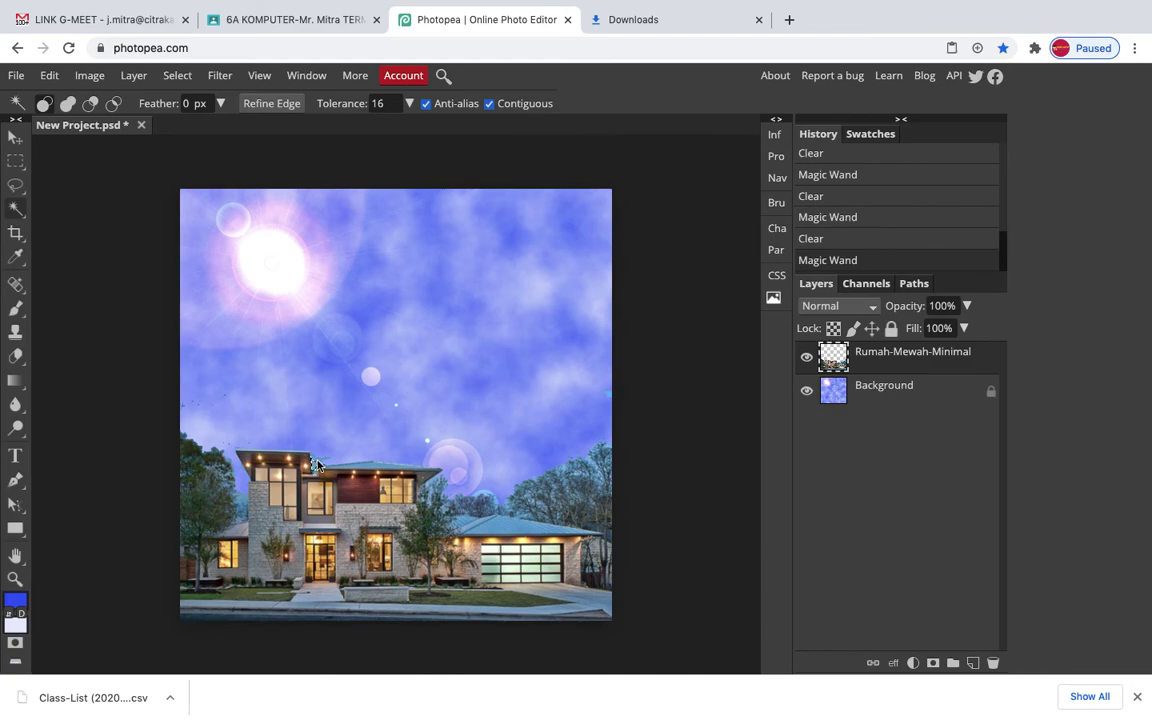
key(Delete)
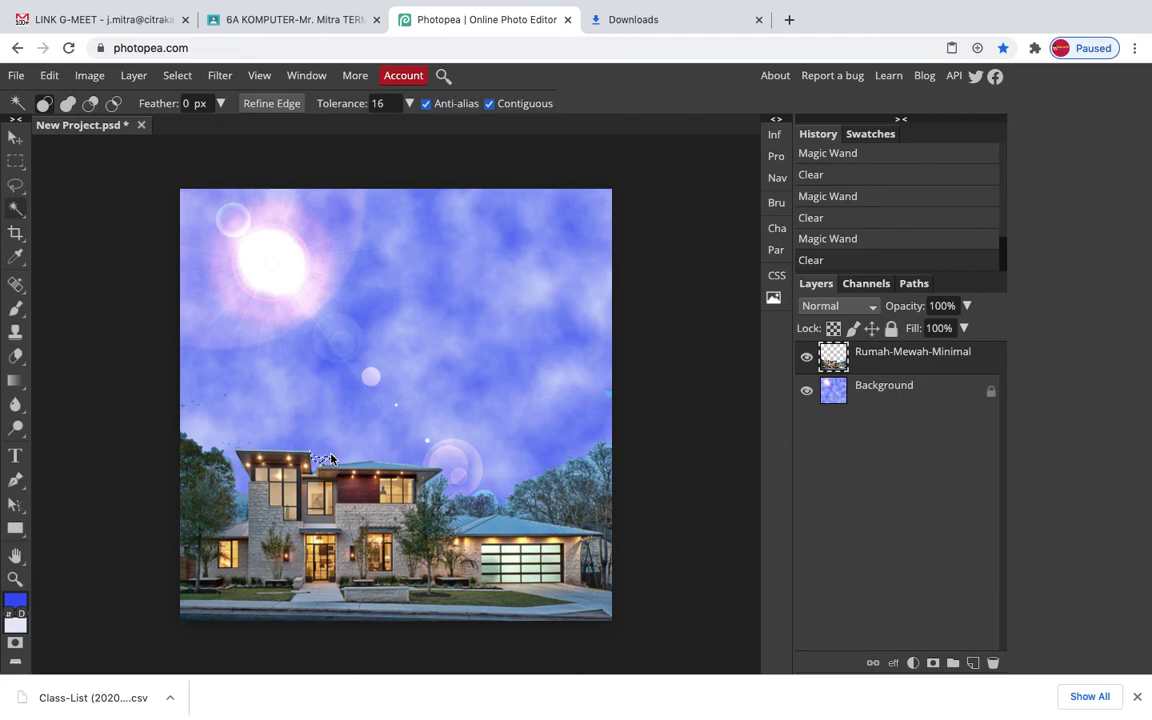
- Deselect and make a short Eraser stroke on the house layer in the sky above the roof
key(ctrl+d)
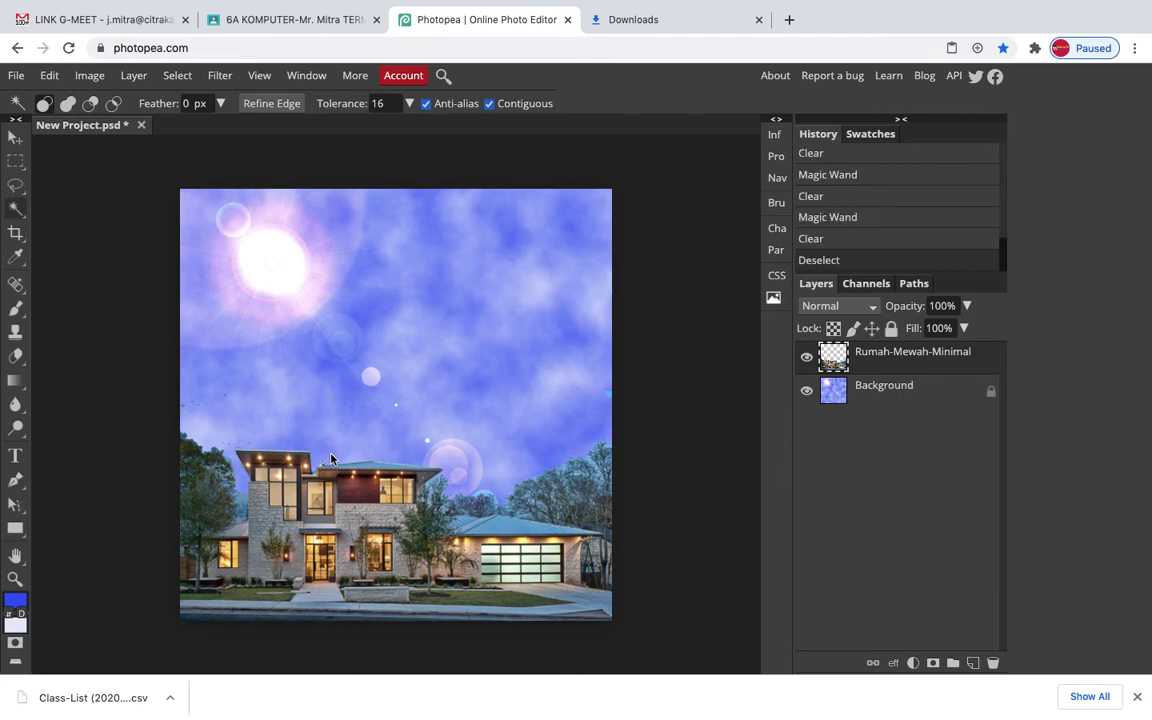
click(16, 355)
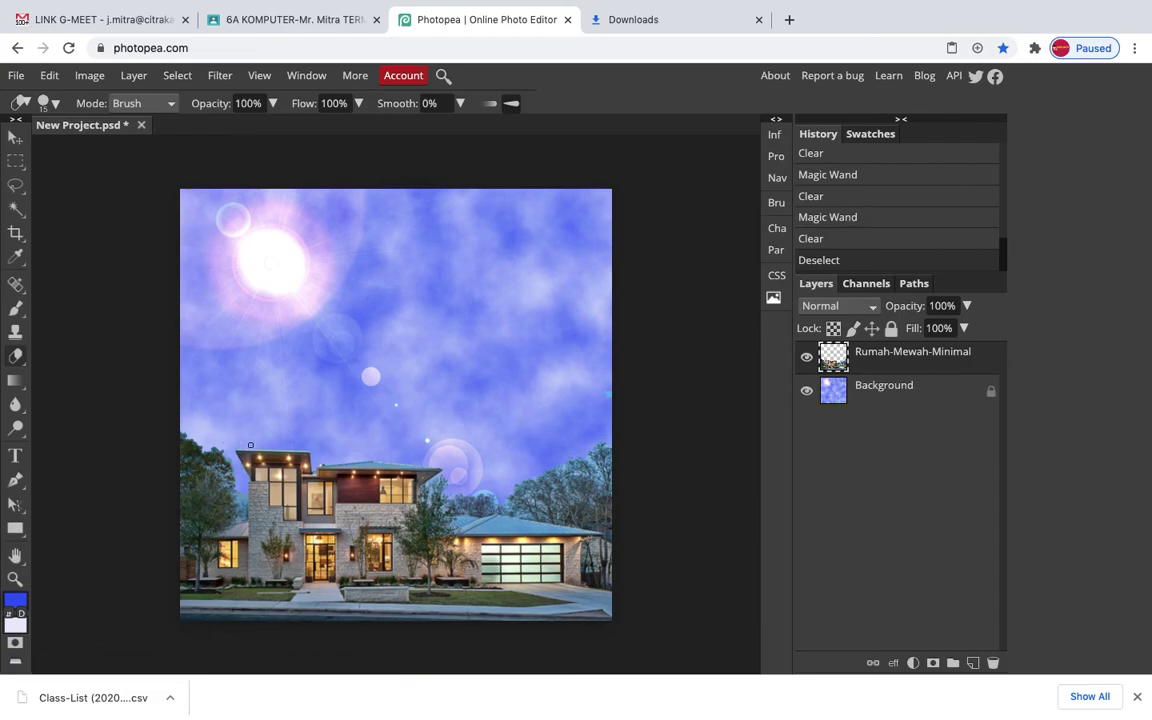
drag(435, 385, 483, 393)
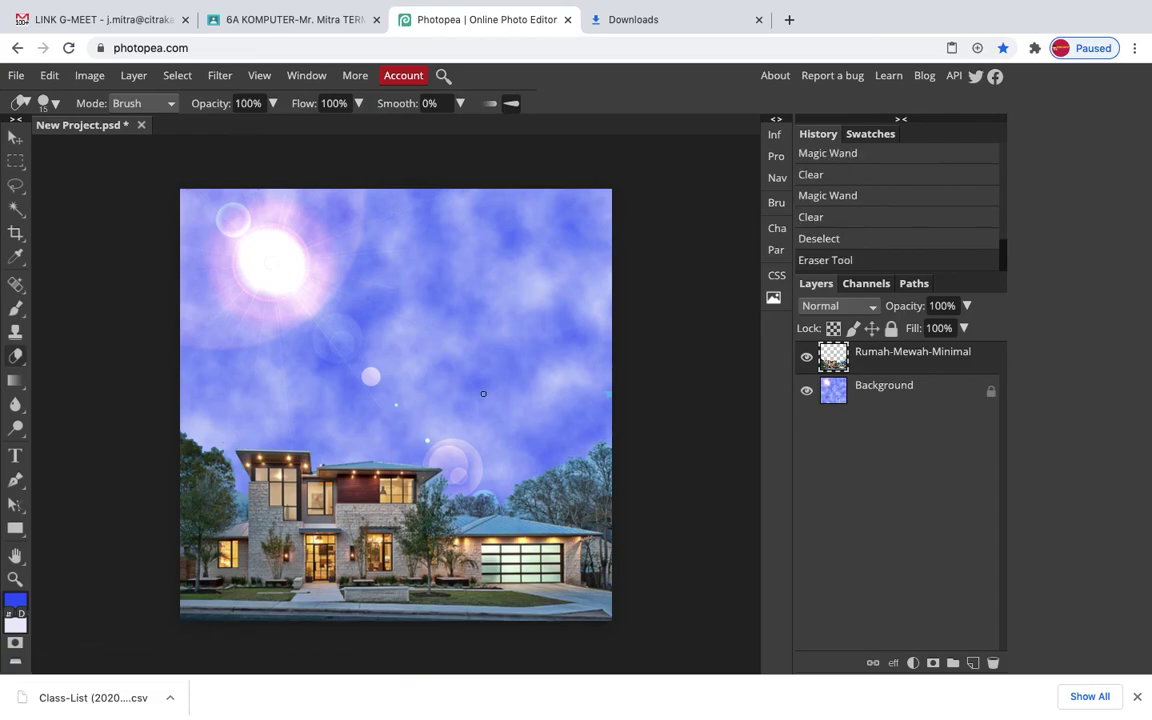
- Export the composition as a 1080 × 1080 px PNG at 100% quality and save it
click(16, 77)
mouse_move(62, 309)
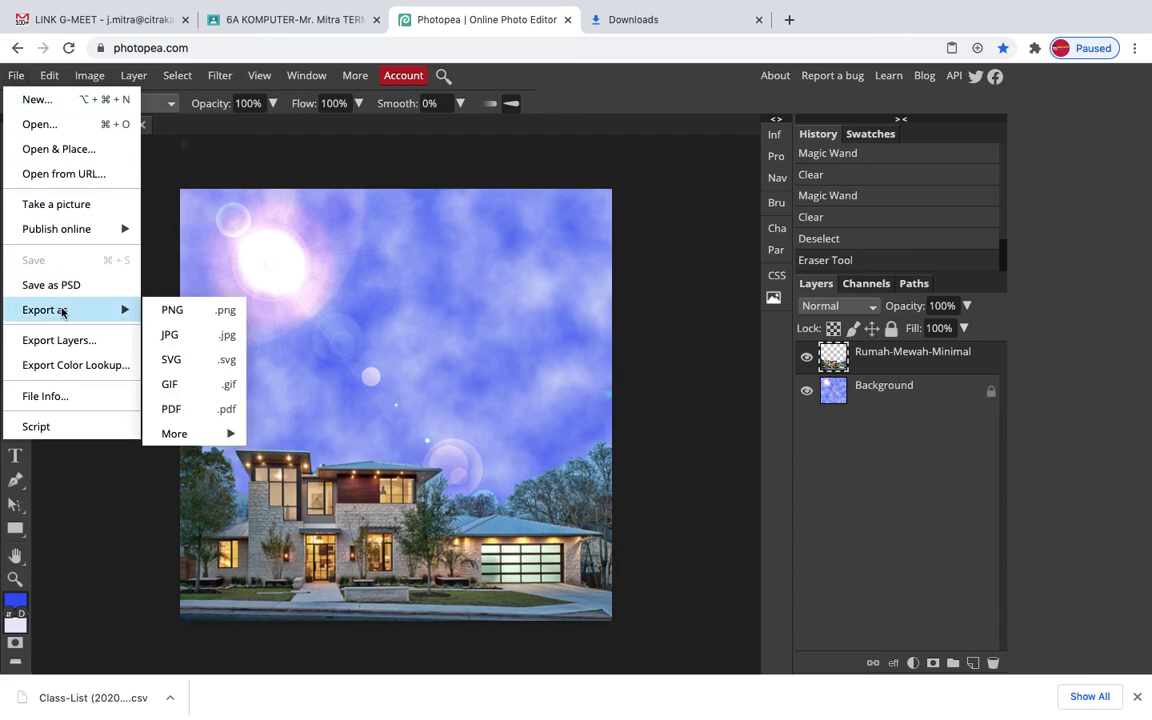
click(169, 313)
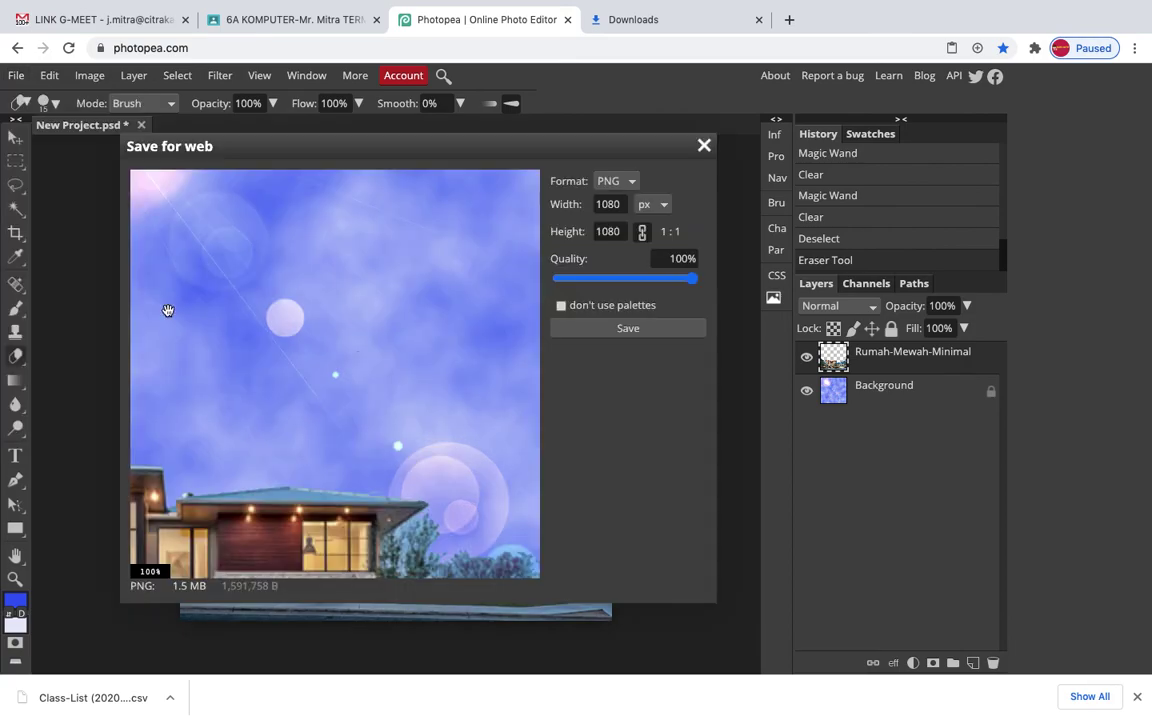
click(588, 332)
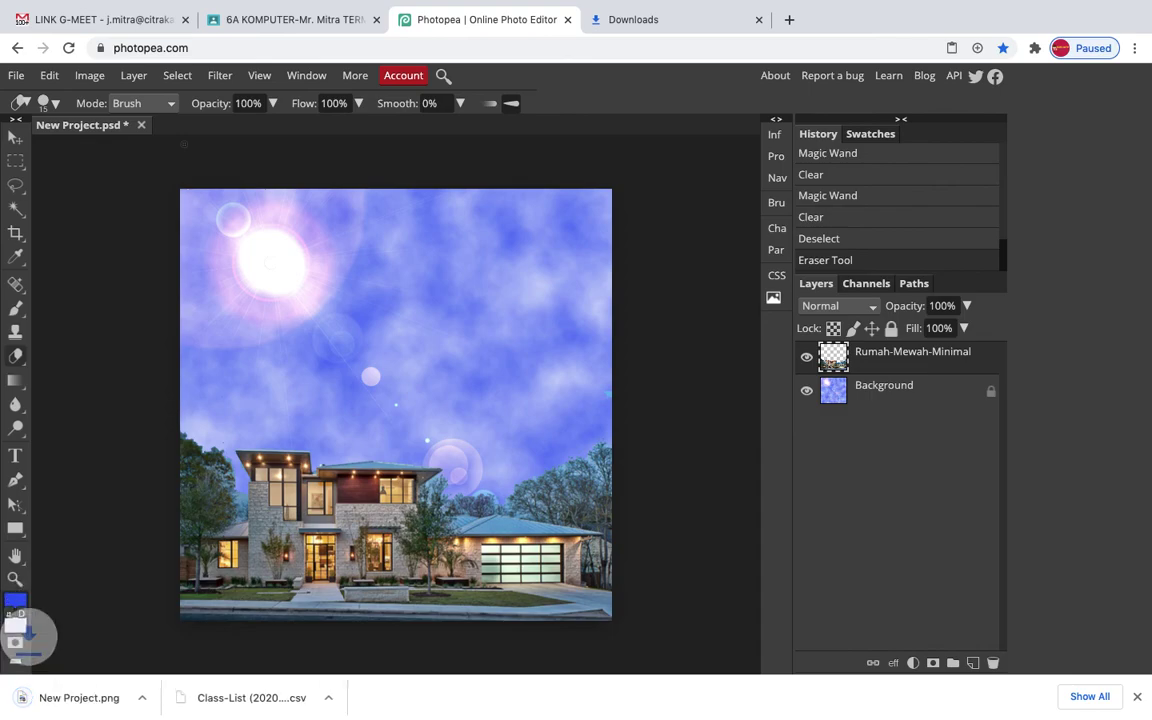